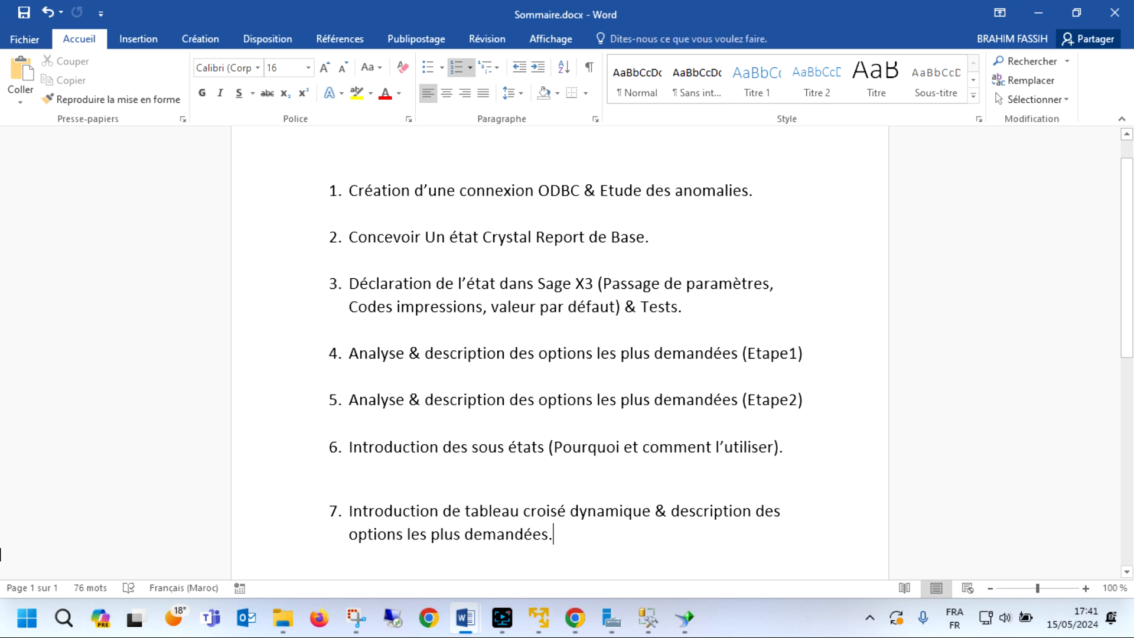
Step: Open the 64-bit ODBC data source administrator on the VM X3 V11 virtual machine and widen the name column of the user sources
mouse_move(1, 614)
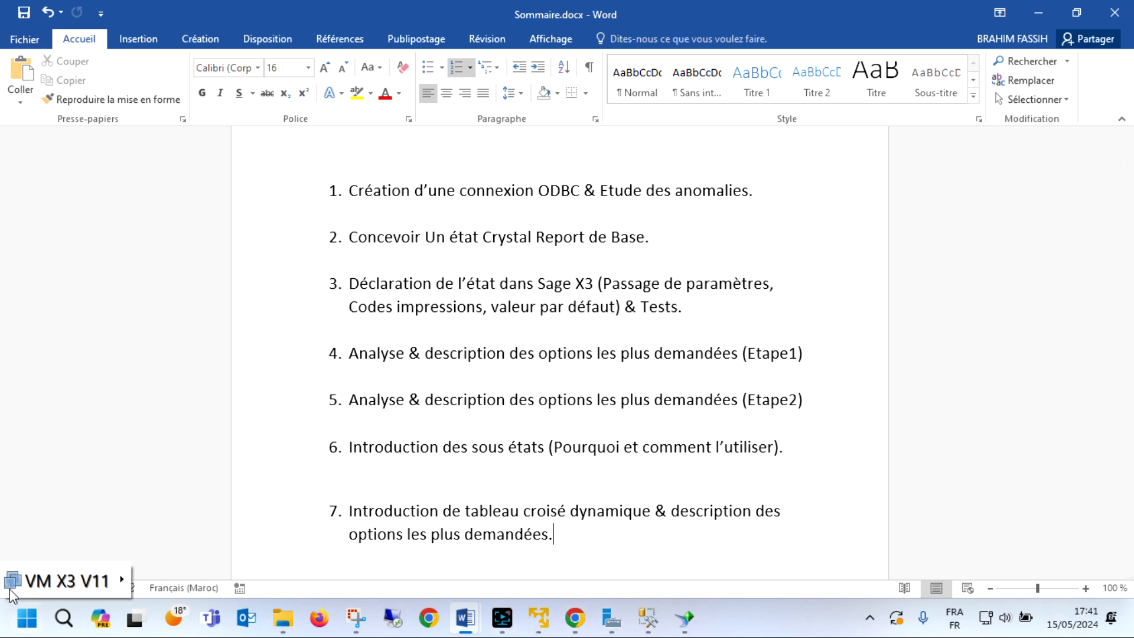
left_click(14, 581)
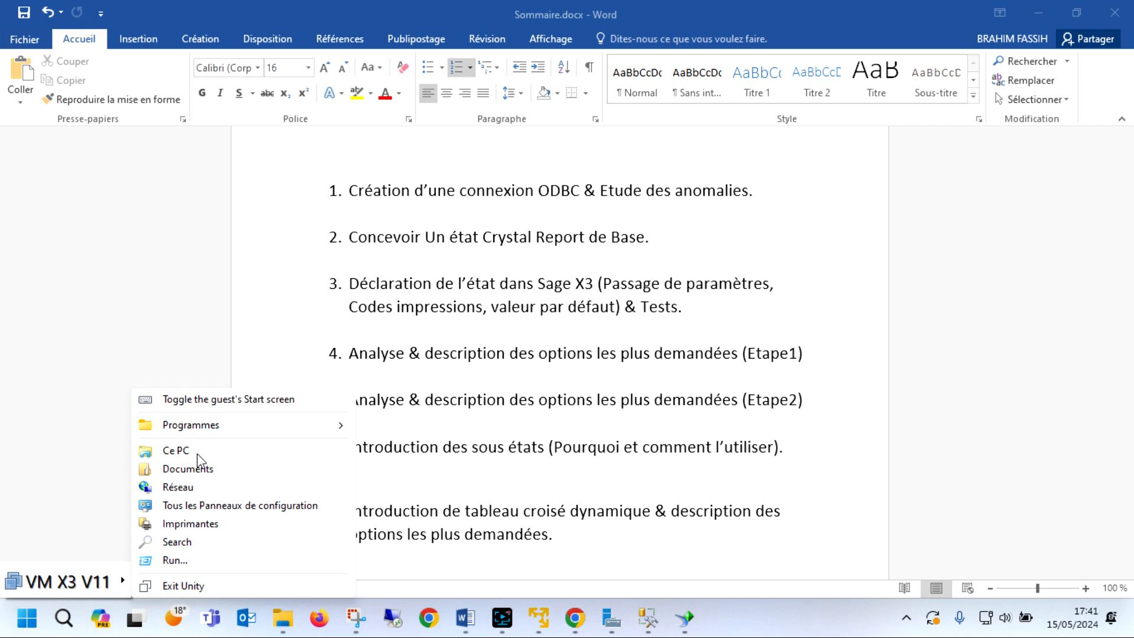
mouse_move(203, 427)
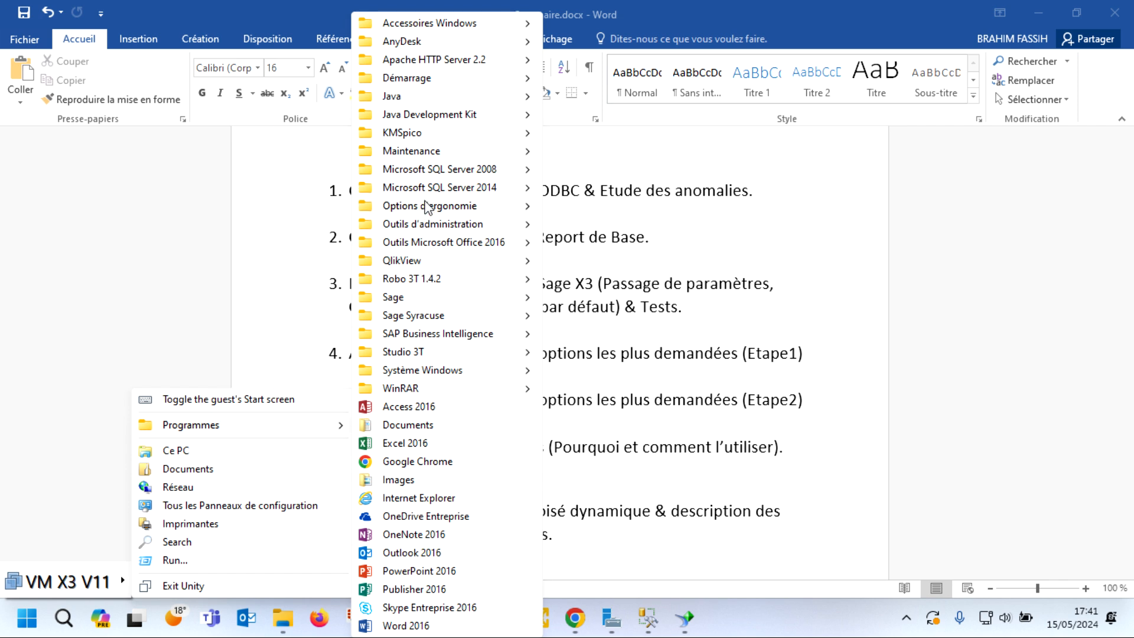
mouse_move(437, 226)
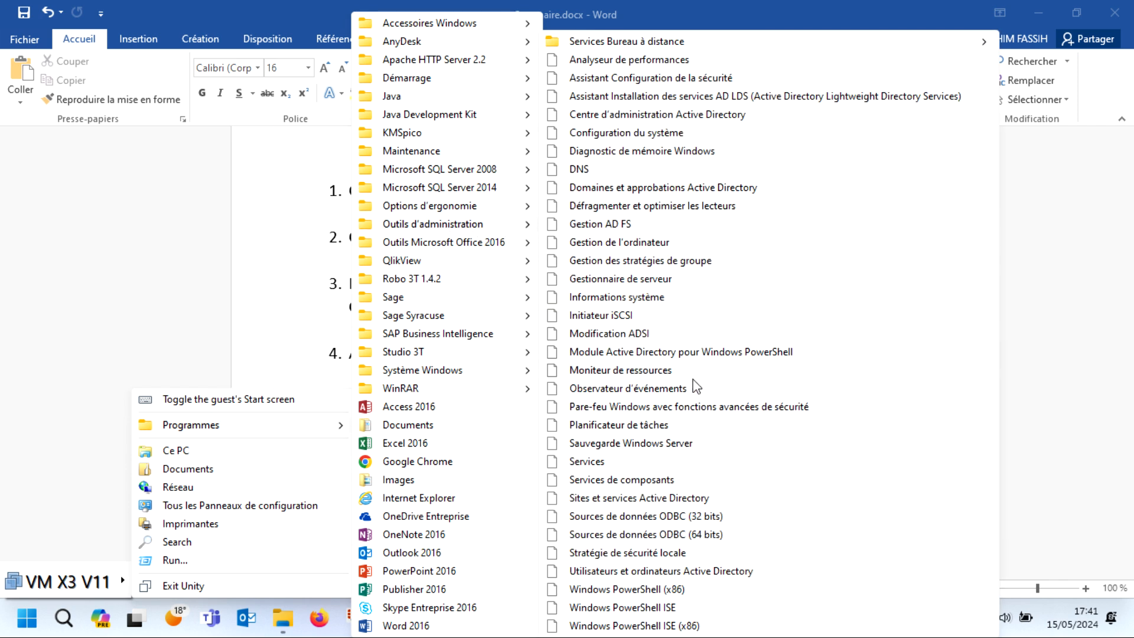
left_click(654, 535)
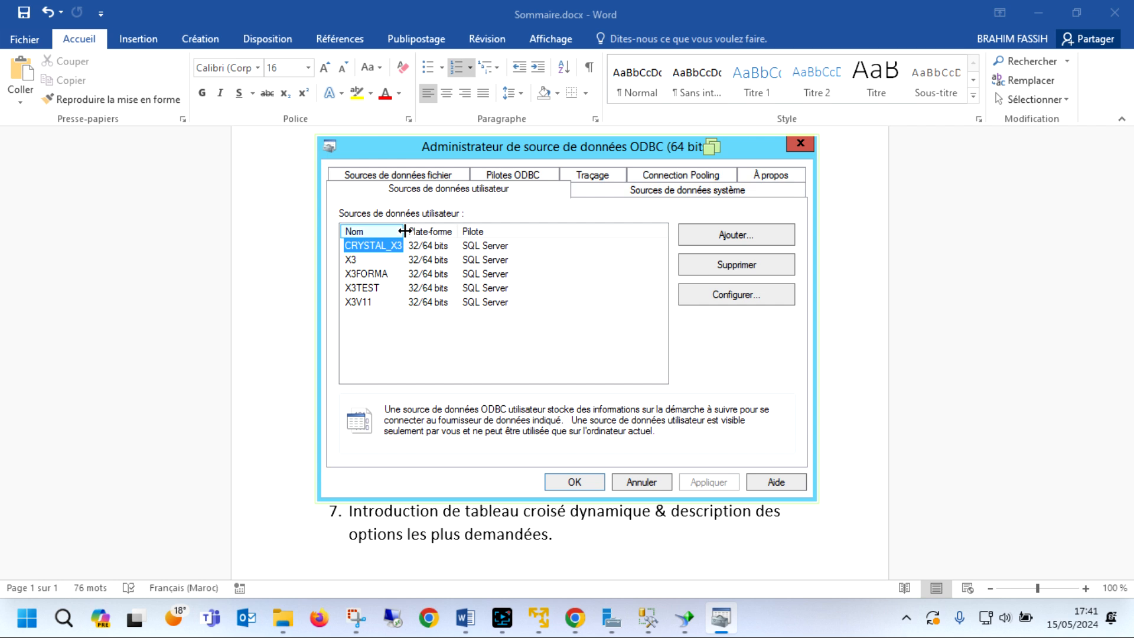
left_click_drag(404, 231, 421, 231)
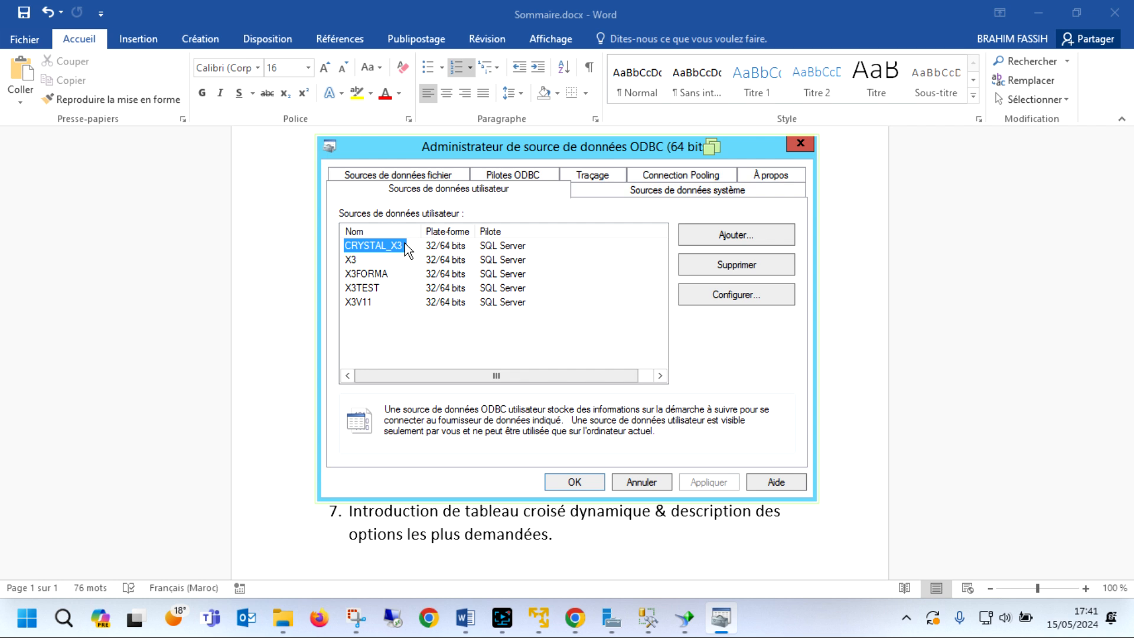
Step: Start a new user data source based on the SQL Server driver
left_click(750, 235)
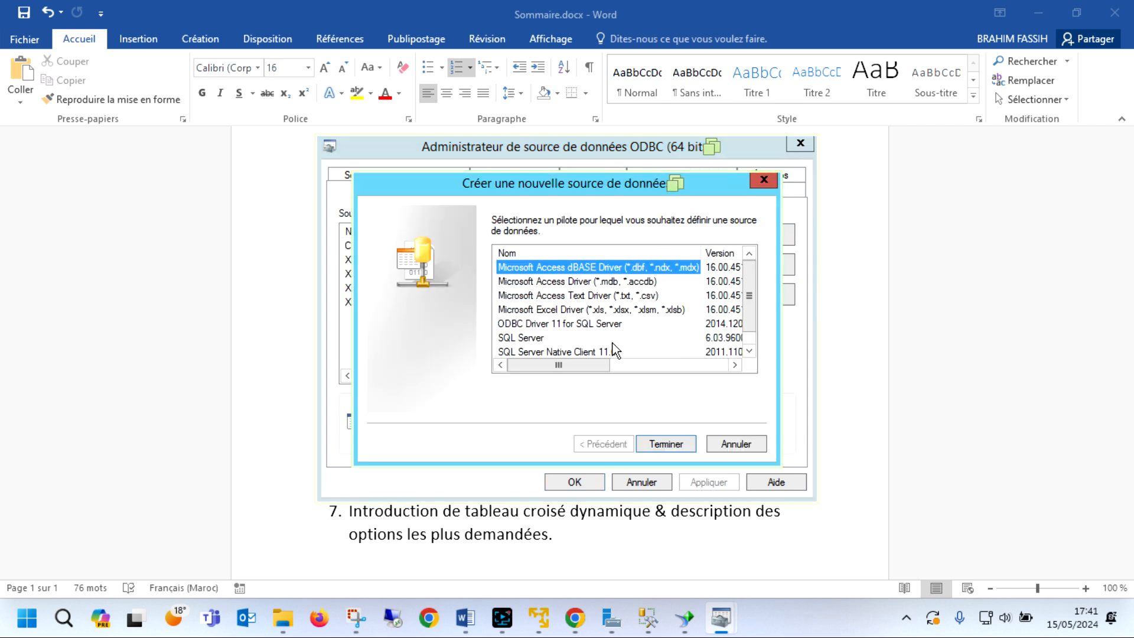
left_click(527, 340)
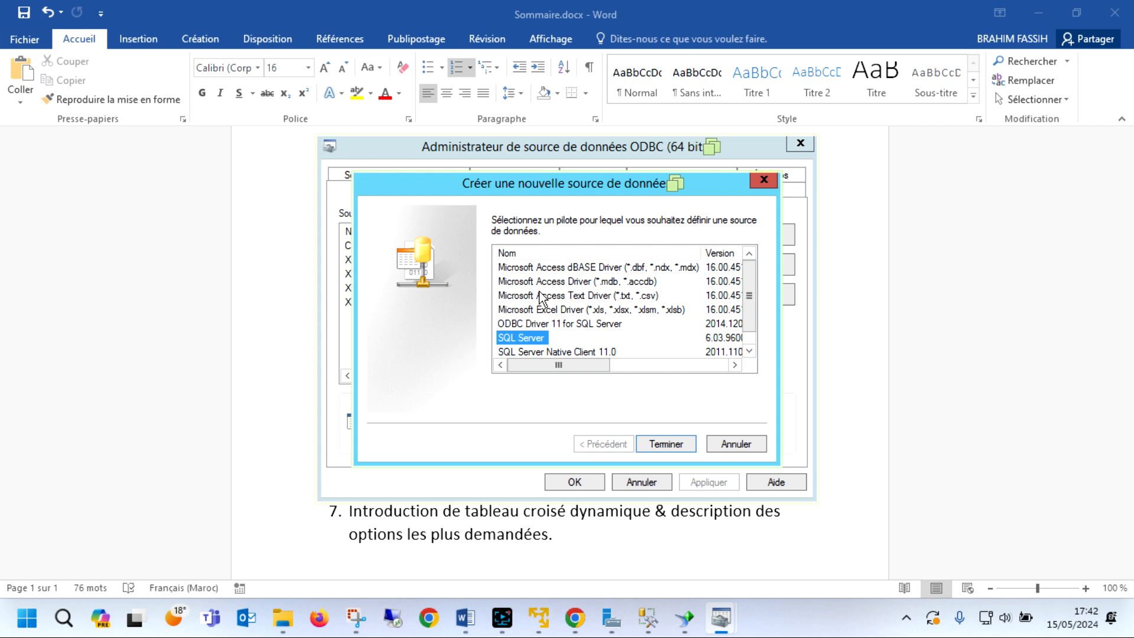
left_click(648, 443)
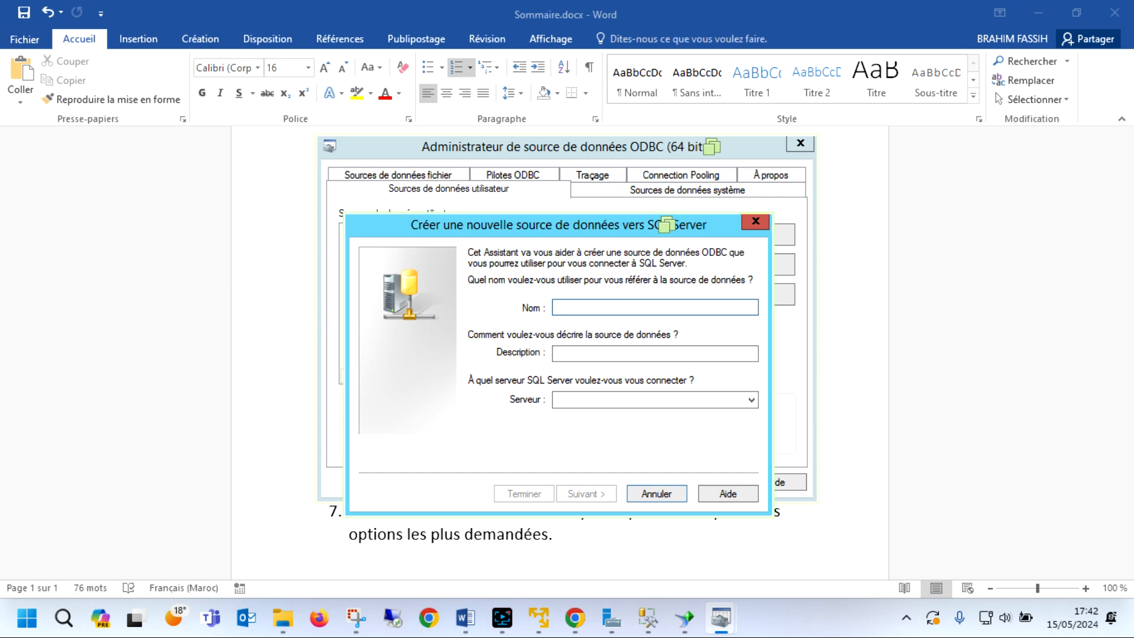
Step: Name the data source X3_FORMA, set its server to 192.168.172.60\SAGEX3 and continue to the authentication settings
type("X3")
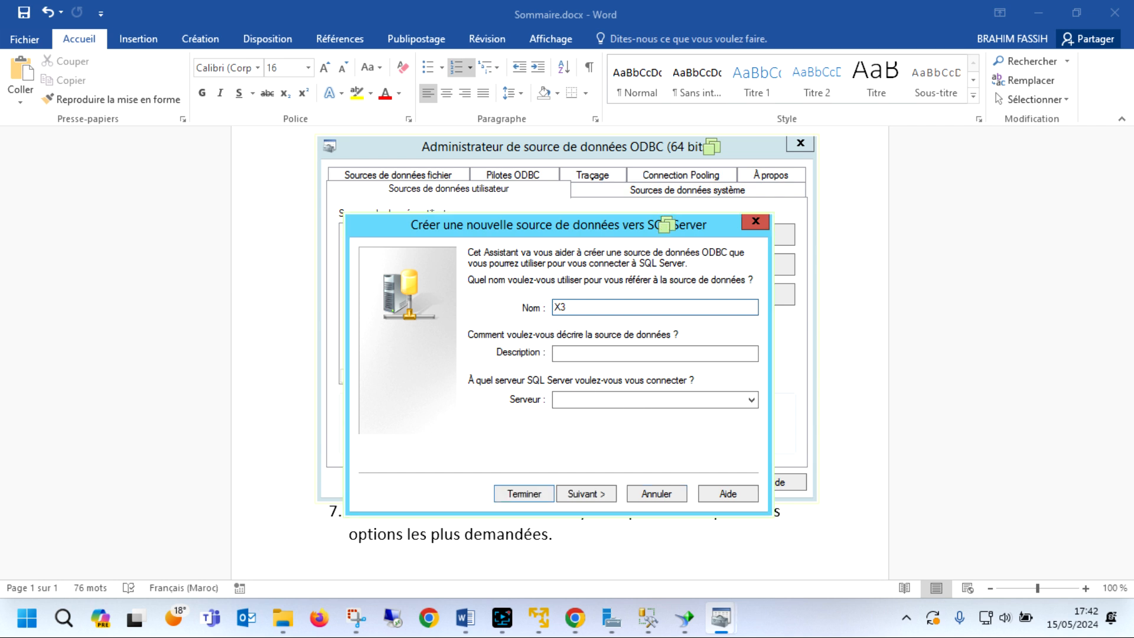
type("_FORMA")
left_click(577, 399)
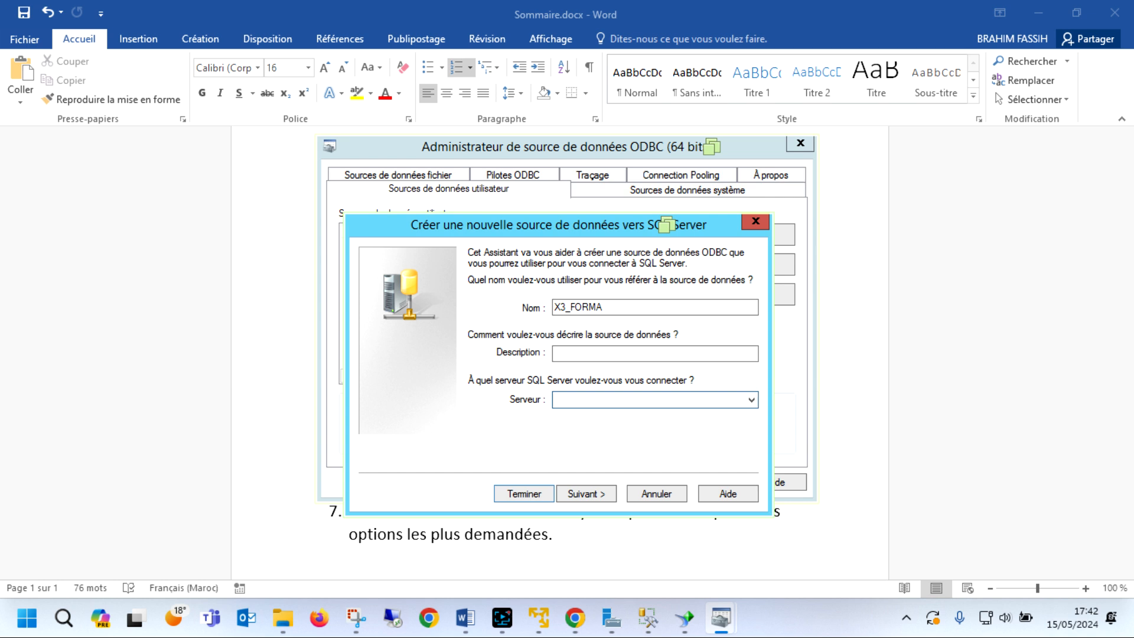
type("192.168.172.60\\SAGEX3")
left_click(590, 496)
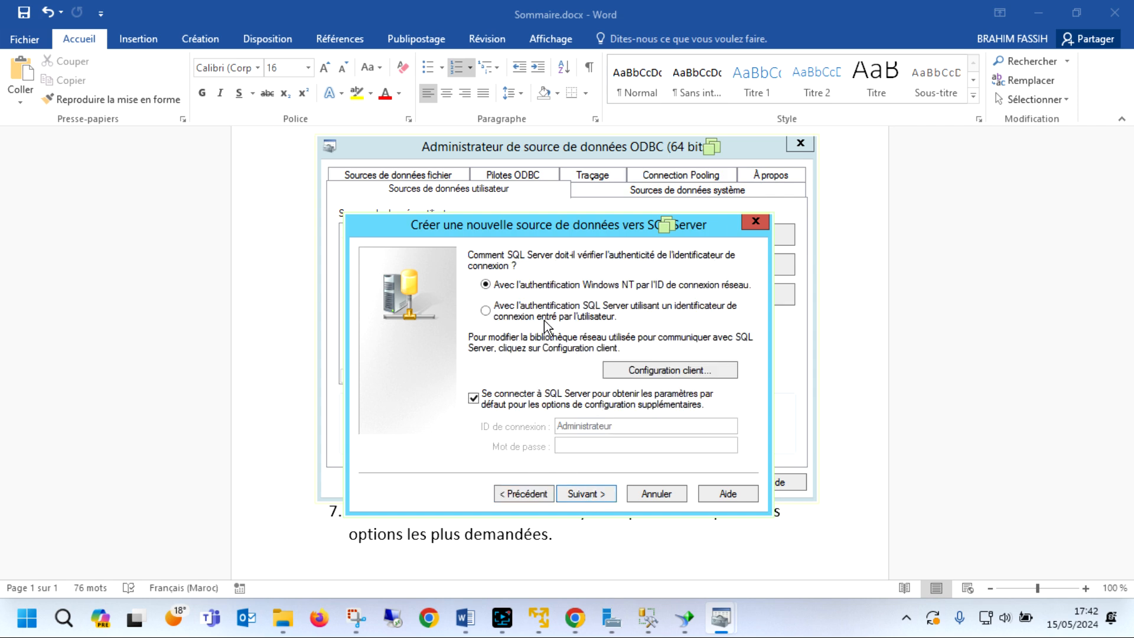
Step: Choose SQL Server authentication, enter SEED as the login ID with the account password, and continue
left_click(544, 319)
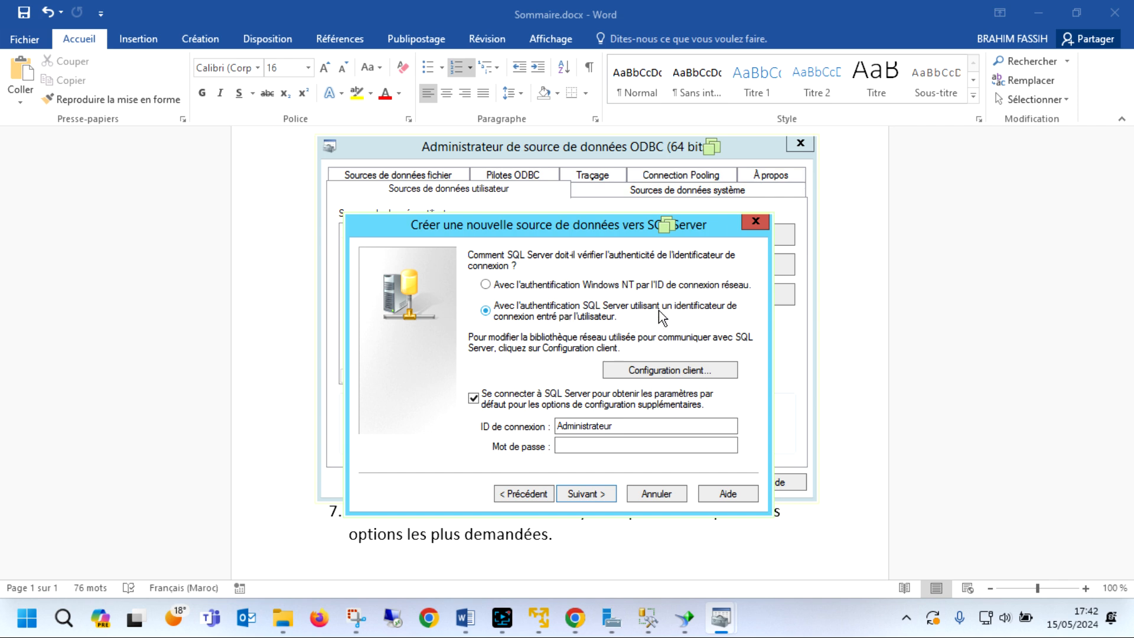
left_click_drag(614, 426, 557, 426)
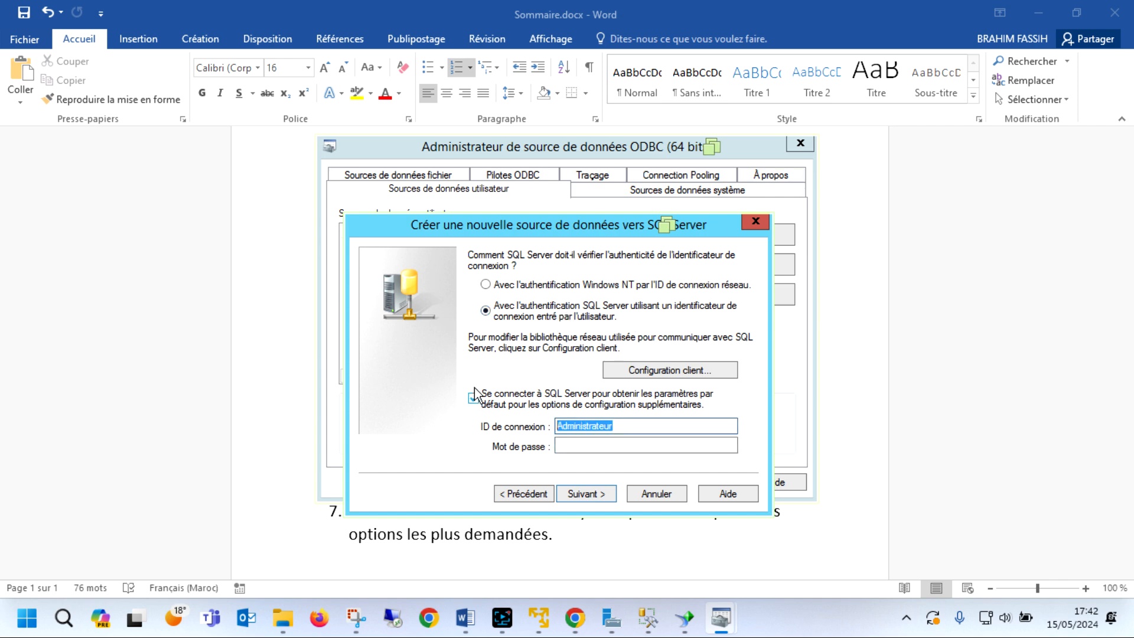
type("SEED")
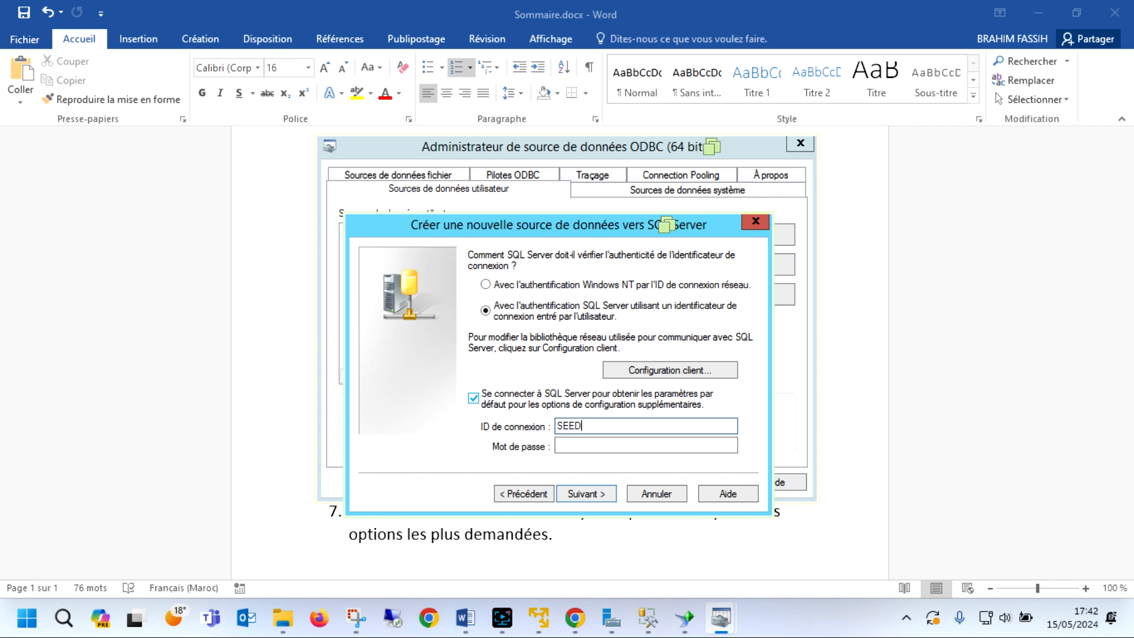
key("Tab")
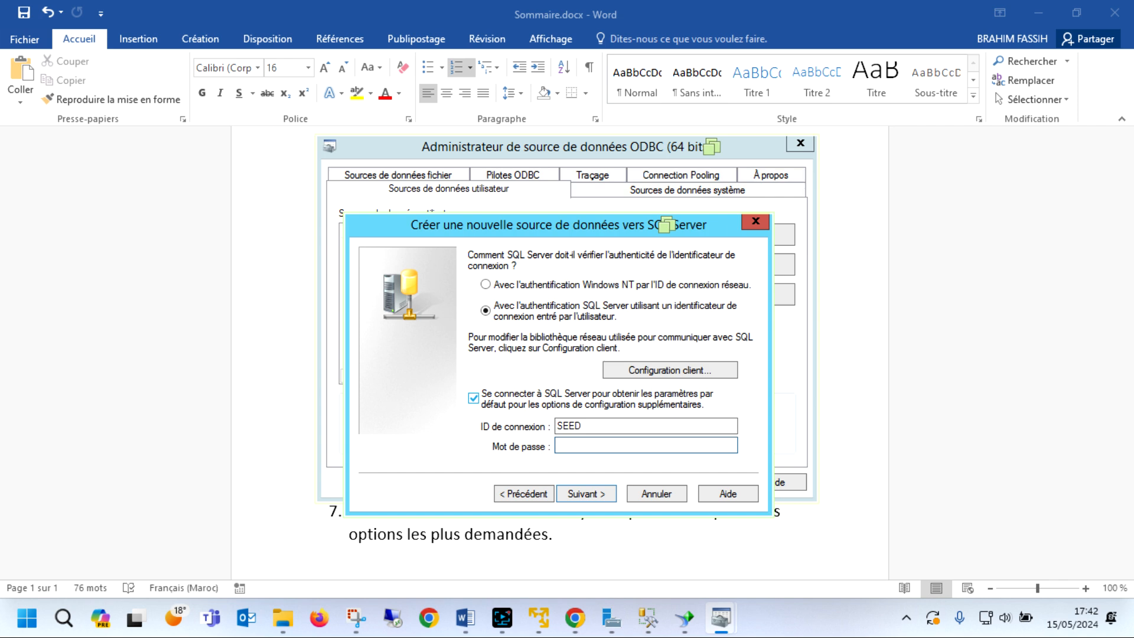
type("•••••")
left_click(586, 494)
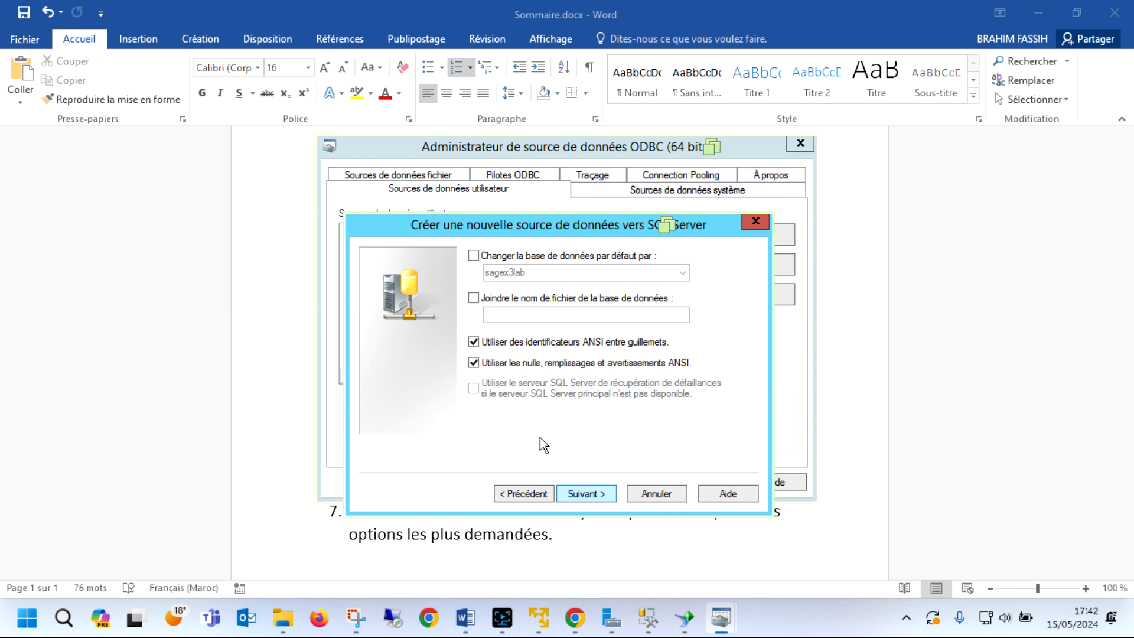
Step: Keep the default values for the remaining options, test the X3_FORMA data source and save it
left_click(578, 494)
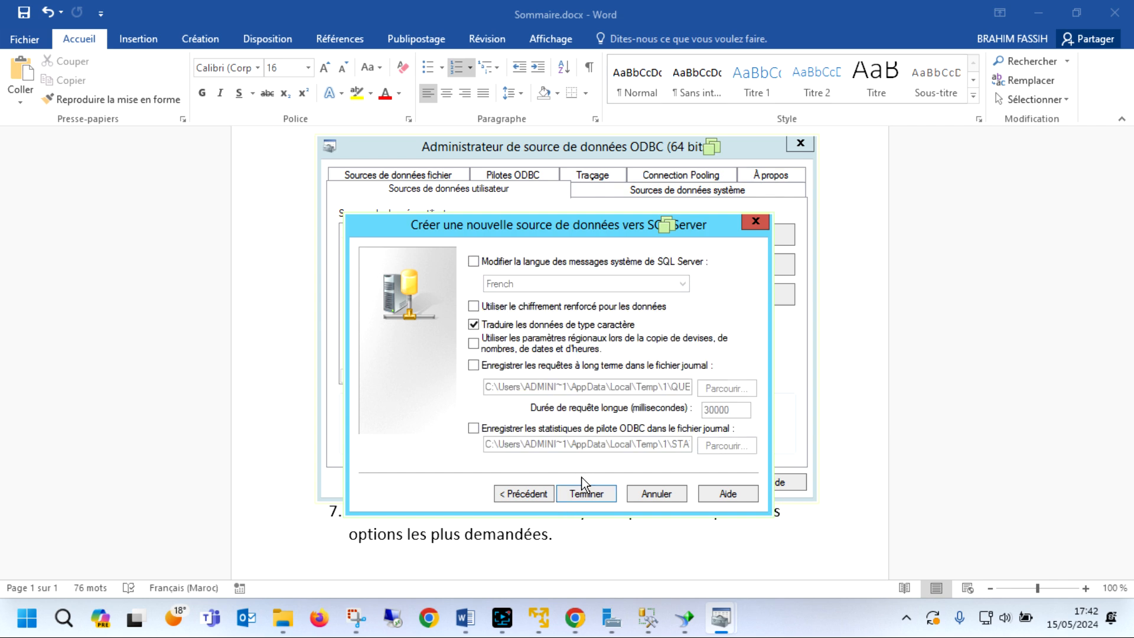
left_click(589, 496)
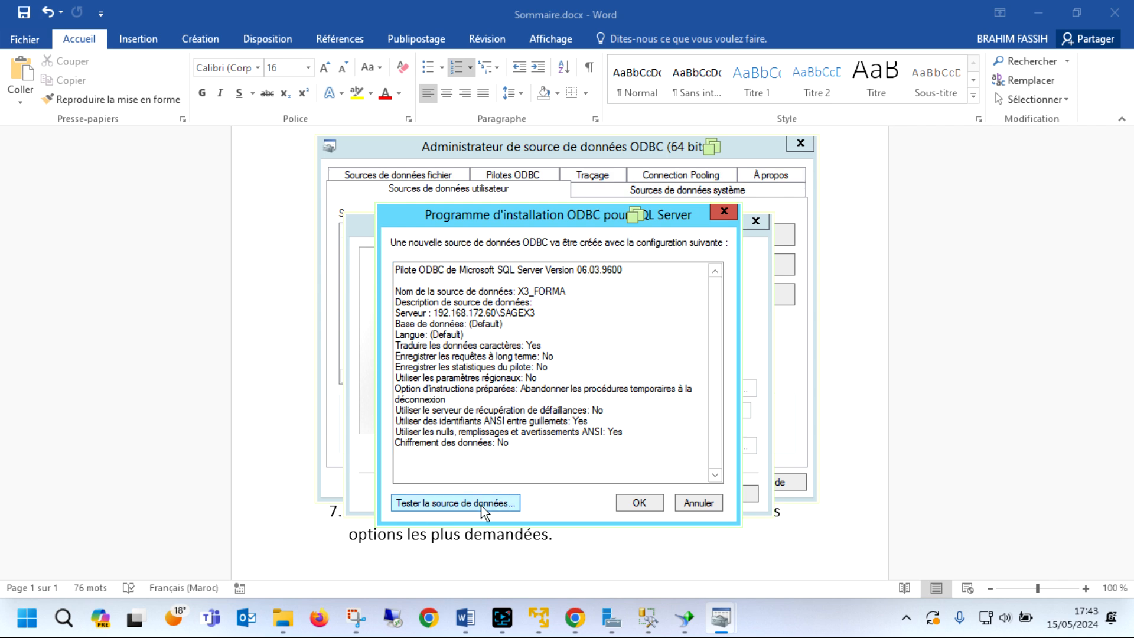
left_click(444, 502)
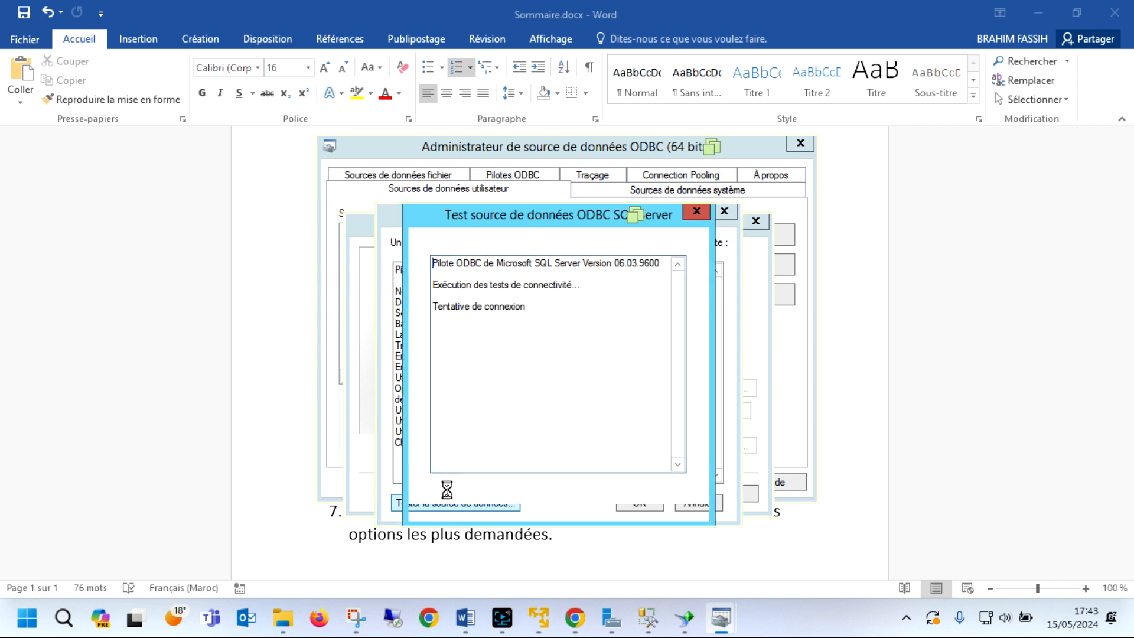
left_click(555, 504)
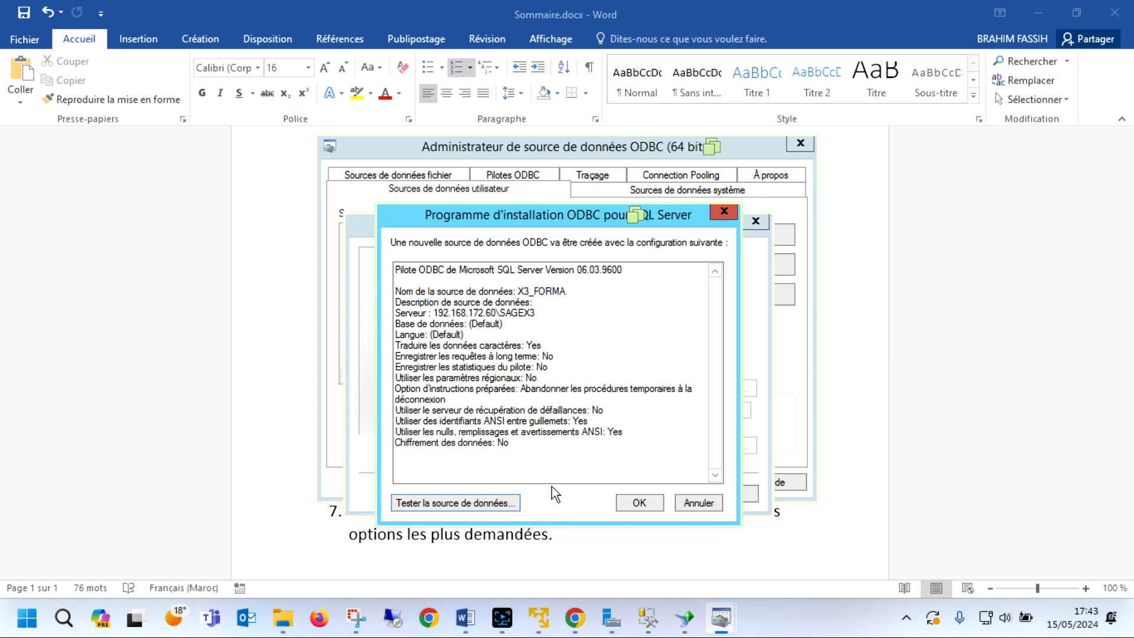
left_click(638, 503)
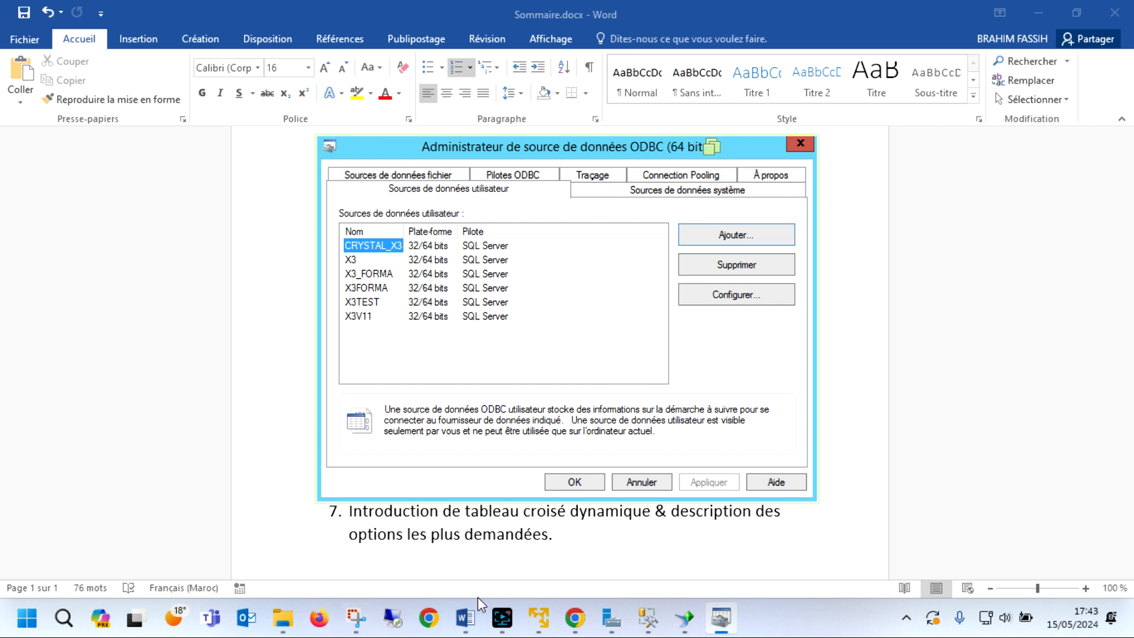
Step: Switch to the Crystal.docx document in Word and review its ODBC configuration screenshots from the first page on
mouse_move(465, 617)
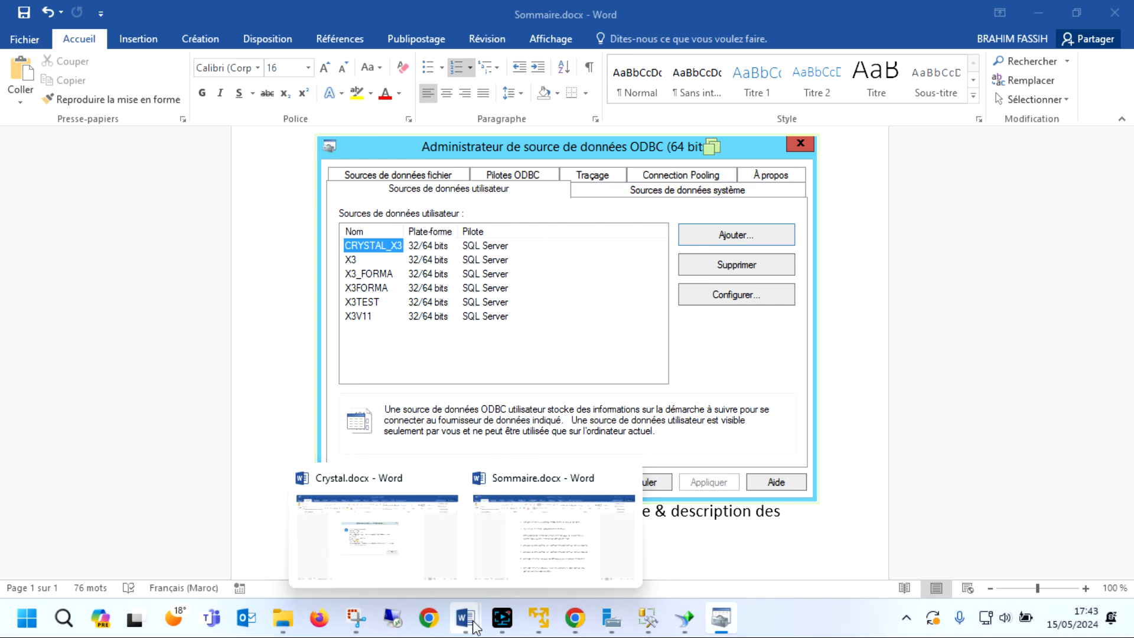
left_click(395, 545)
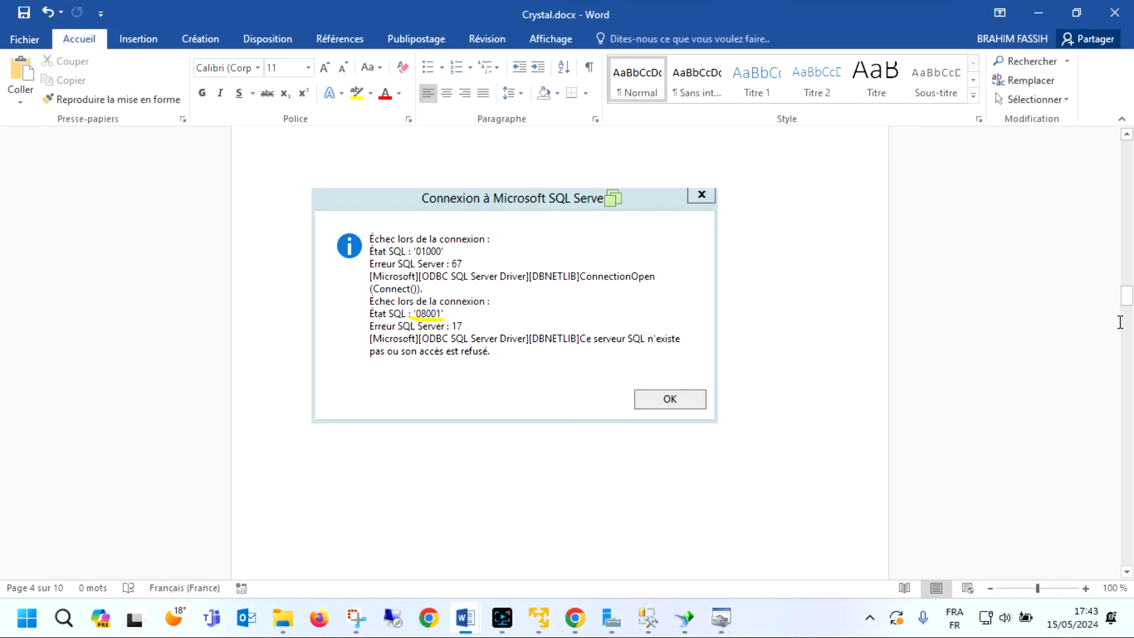
left_click_drag(1129, 297, 1127, 113)
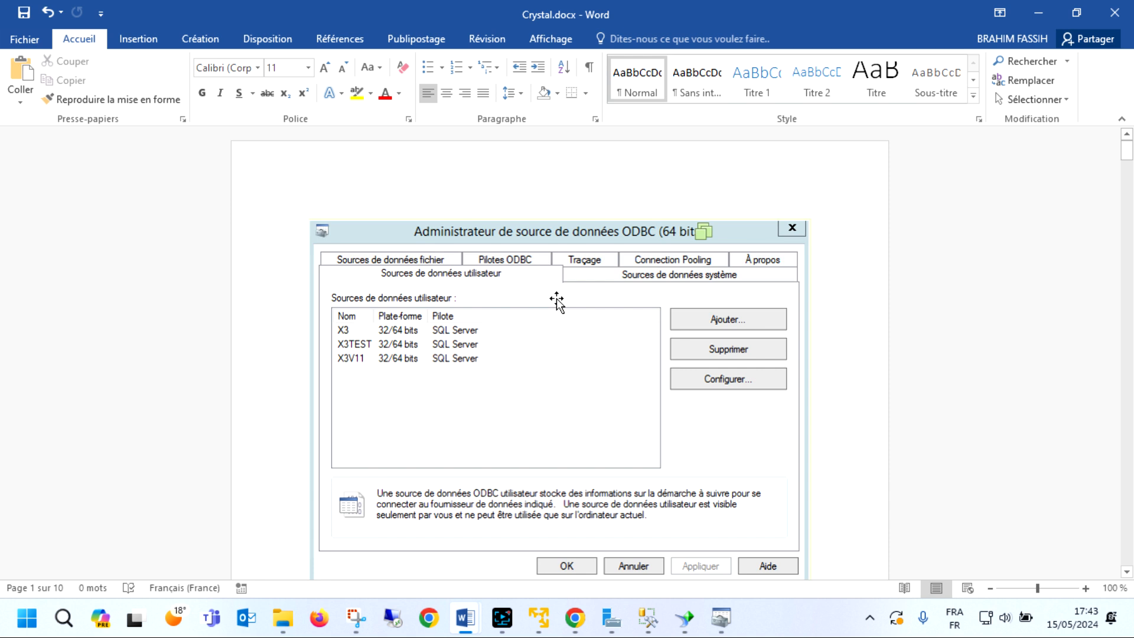
scroll(523, 303, "down", 3)
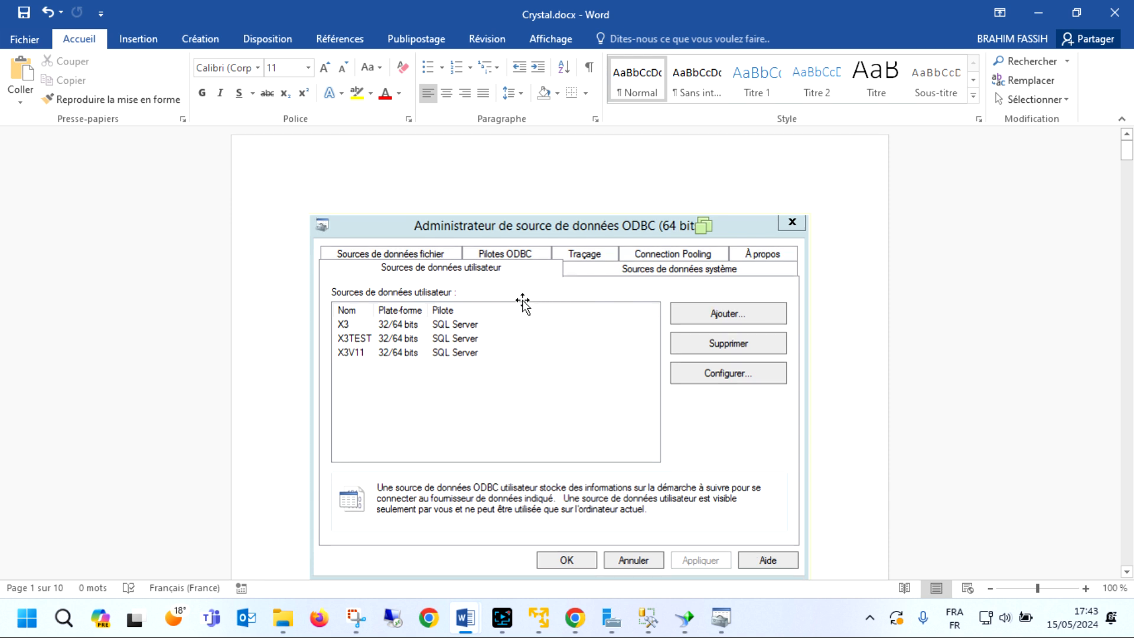
scroll(523, 303, "down", 9)
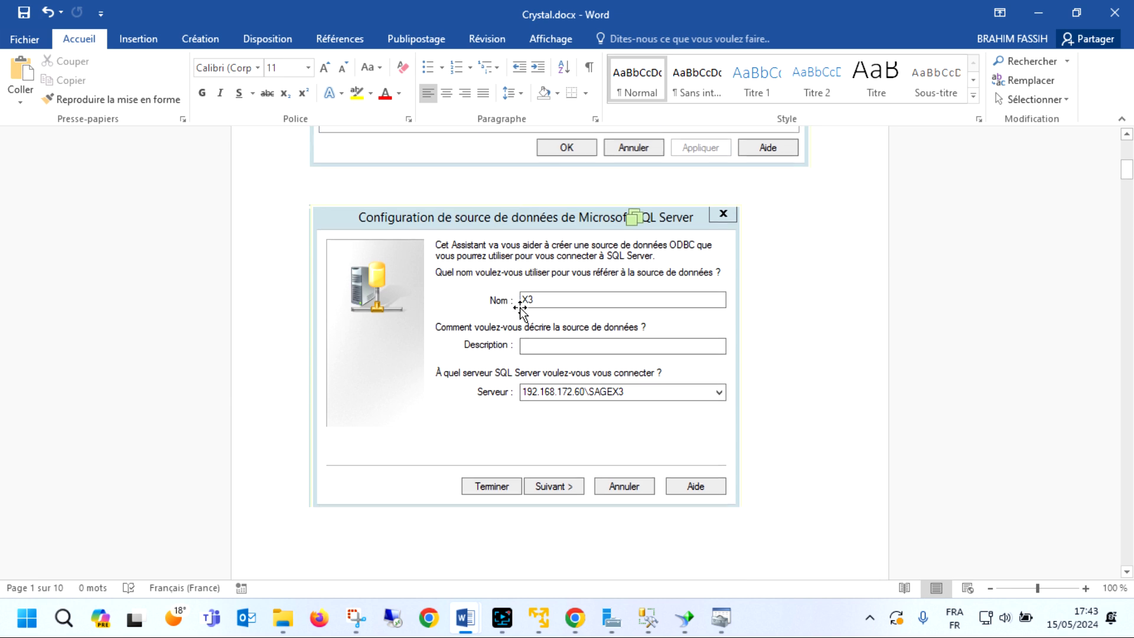
scroll(520, 310, "down", 7)
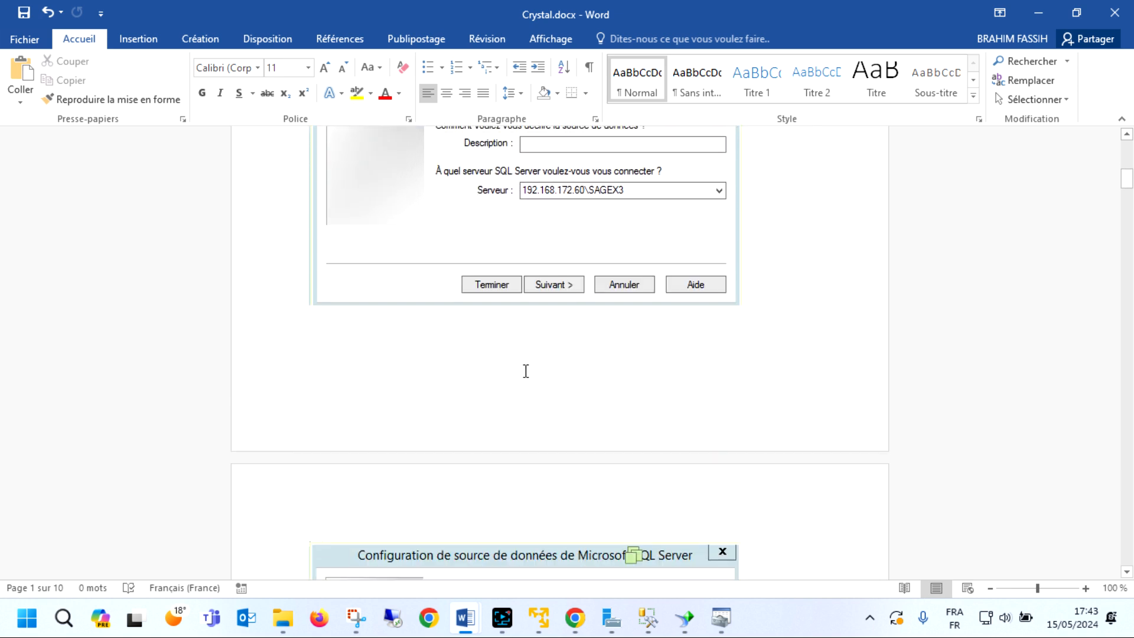
scroll(527, 366, "down", 3)
scroll(526, 369, "down", 1)
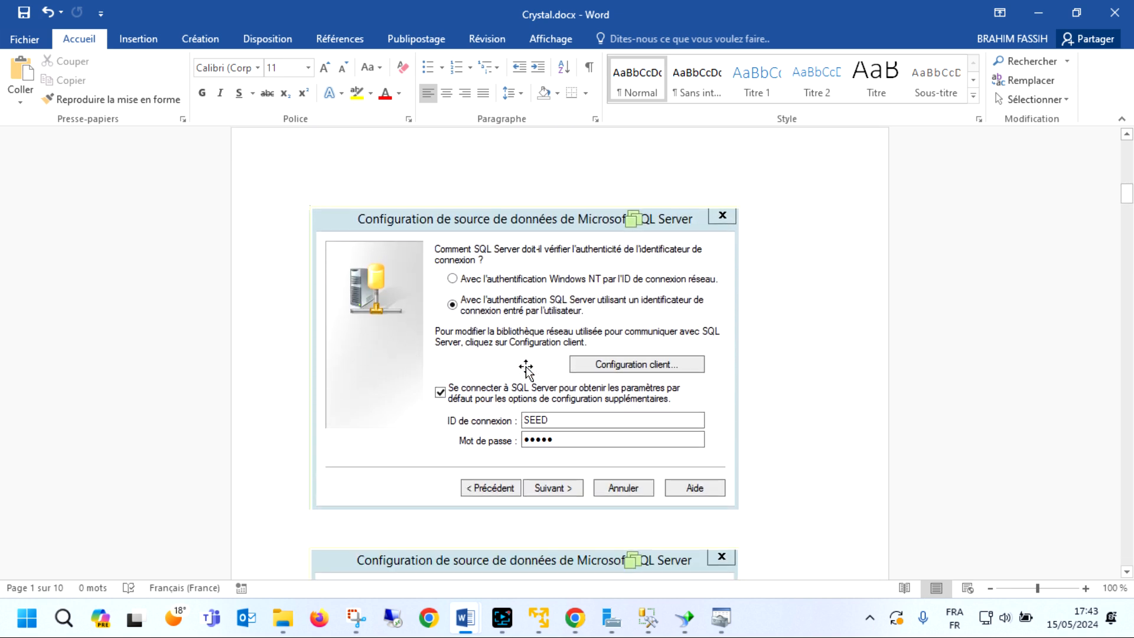
scroll(529, 370, "down", 1)
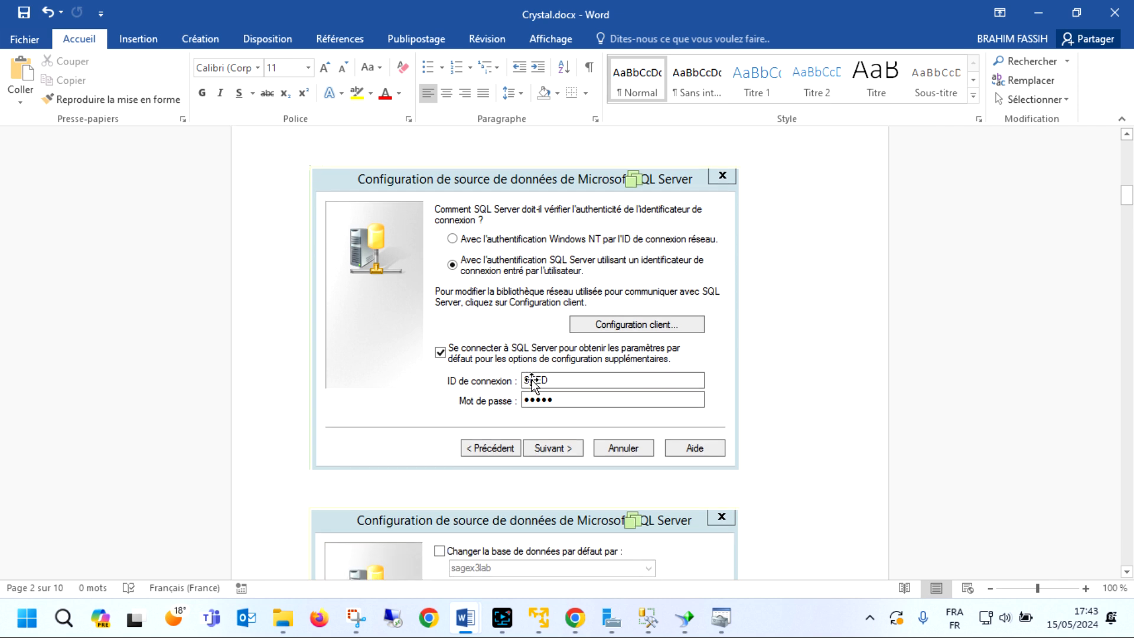
scroll(533, 402, "down", 3)
scroll(534, 402, "down", 12)
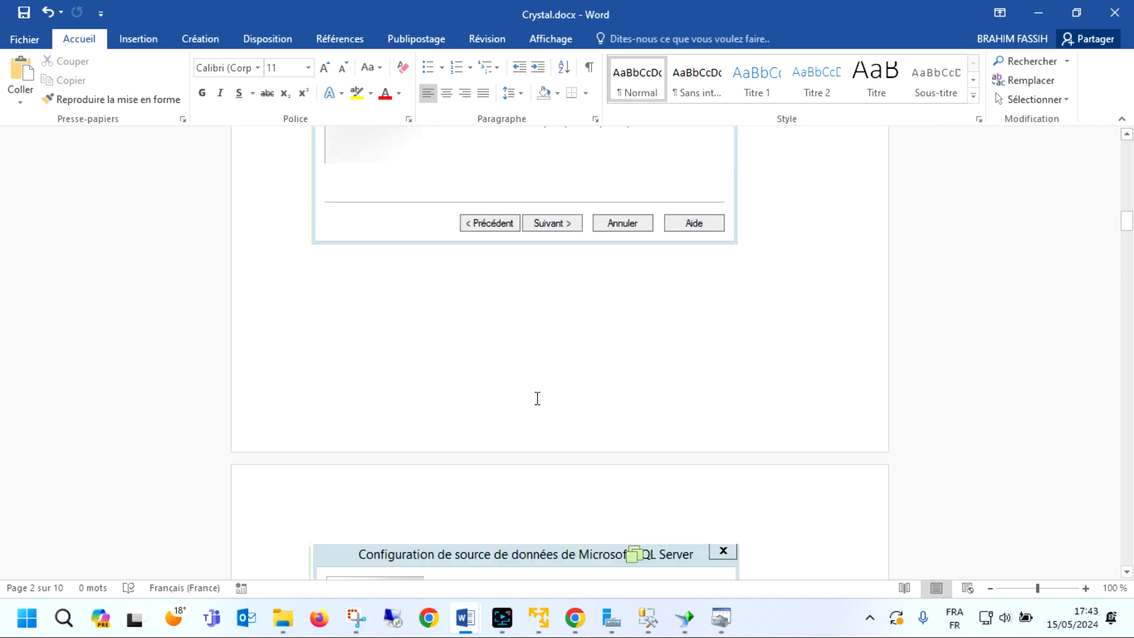
scroll(536, 402, "down", 3)
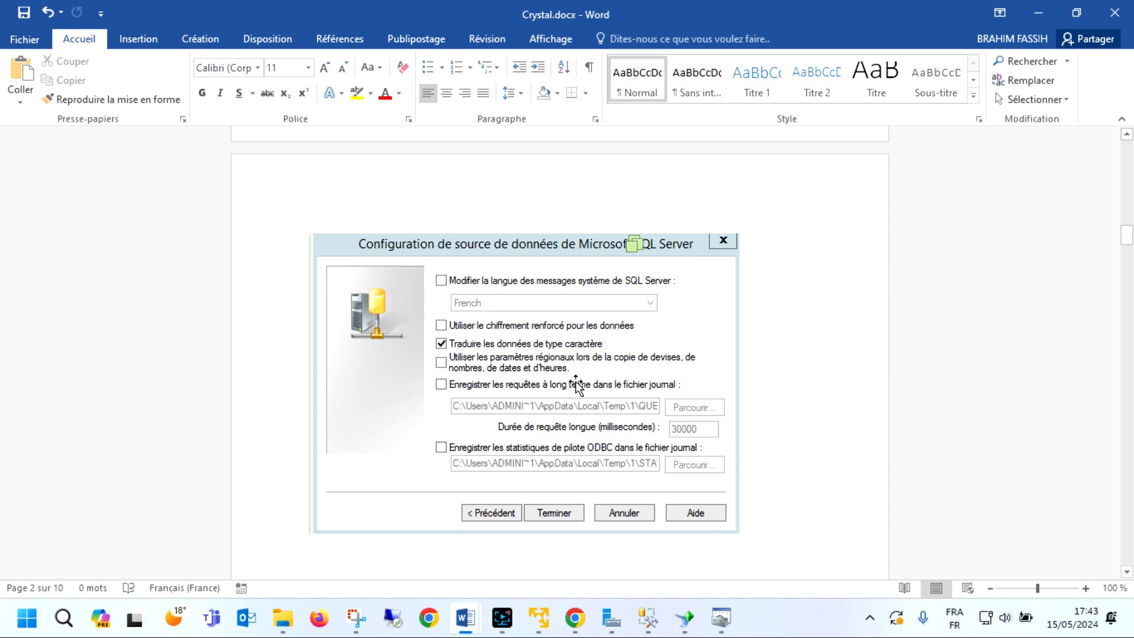
Step: Examine the document's example of the incorrect server name 192.168.172.60\SAGEX and its SQL Server connection error
scroll(576, 384, "down", 15)
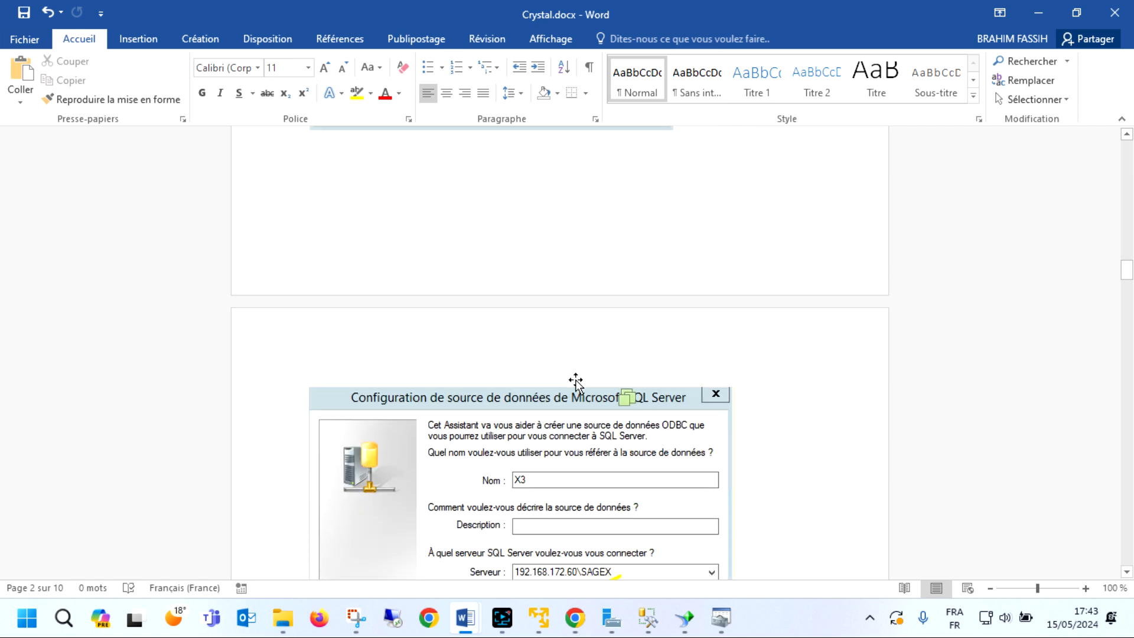
scroll(577, 382, "down", 7)
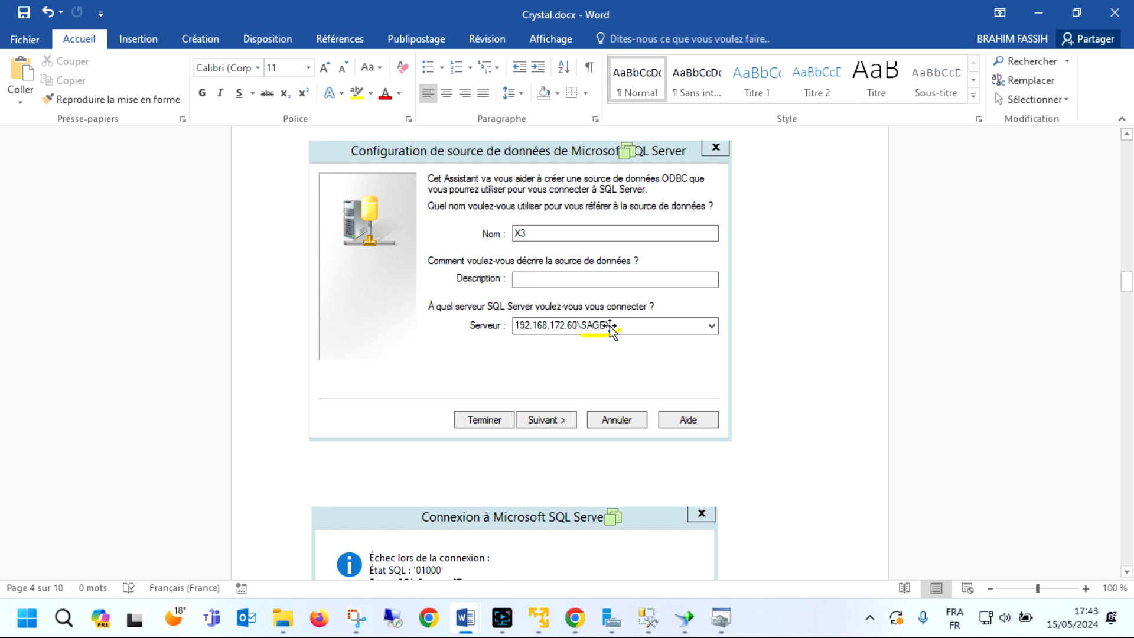
scroll(613, 327, "down", 6)
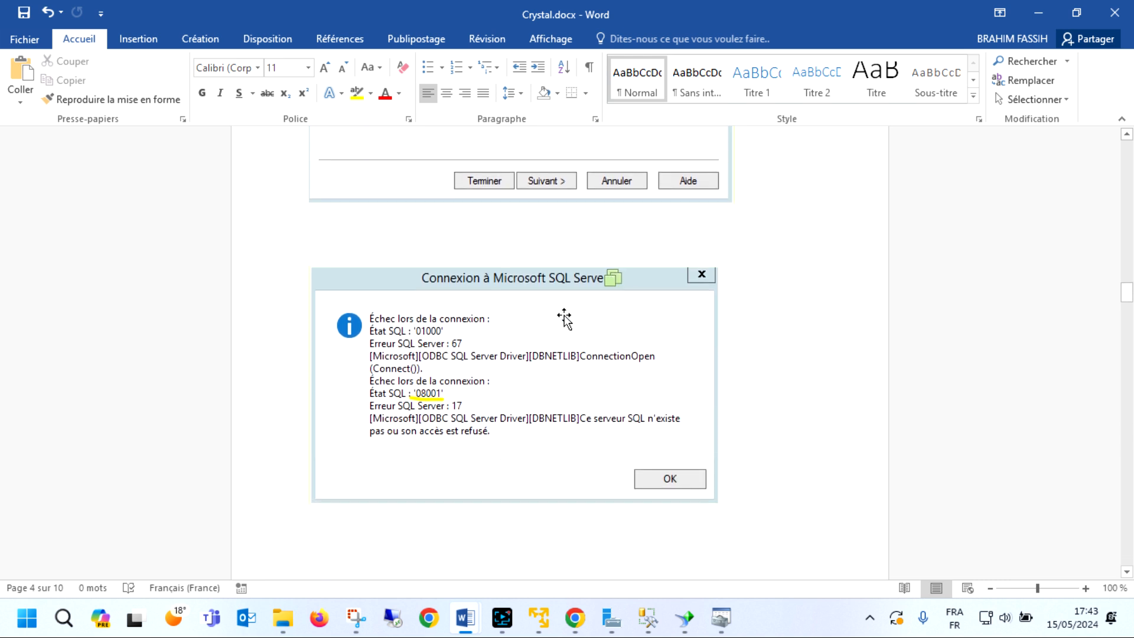
Step: Review the document's SQL Server 2014 login example for server 192.168.172.60\SAGEX3 and the Management Studio screenshot below it
scroll(643, 396, "down", 15)
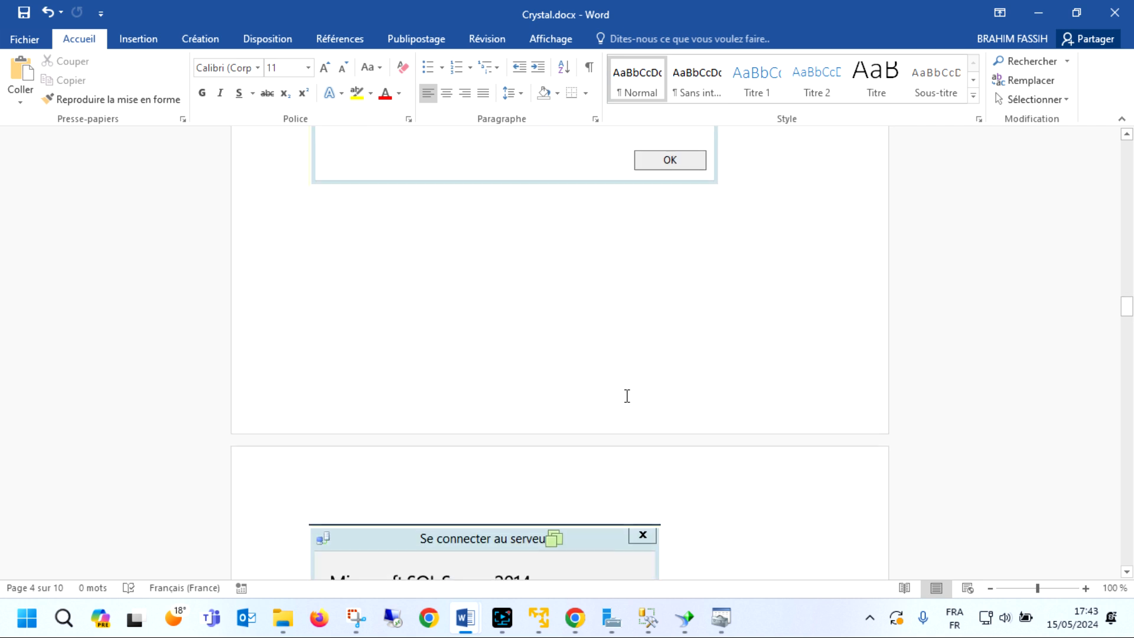
scroll(626, 394, "down", 3)
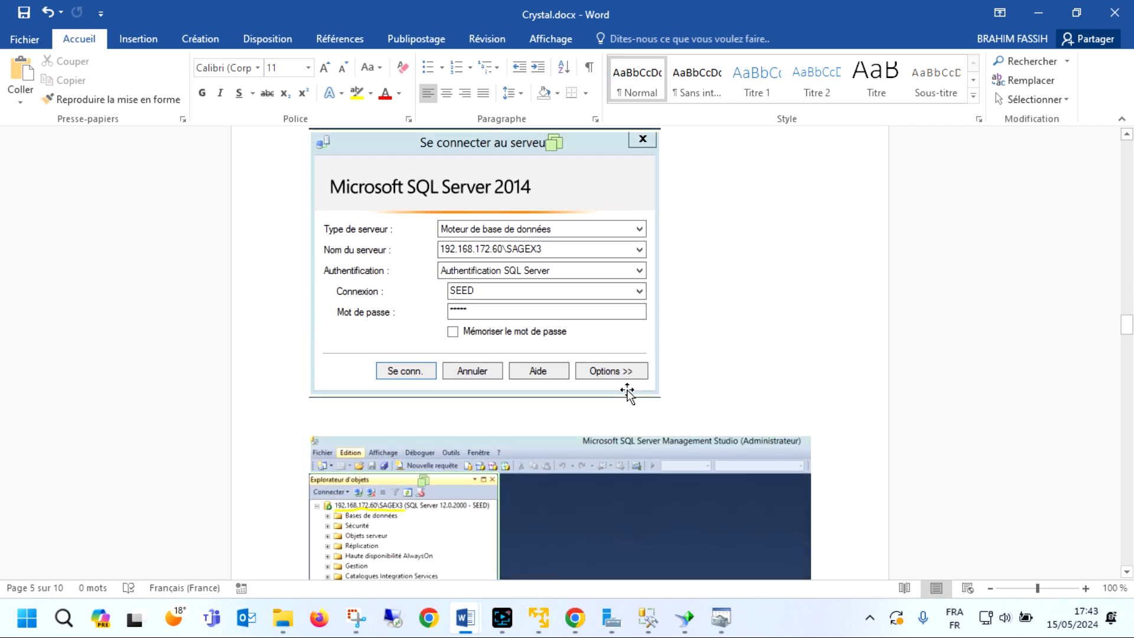
scroll(489, 256, "down", 3)
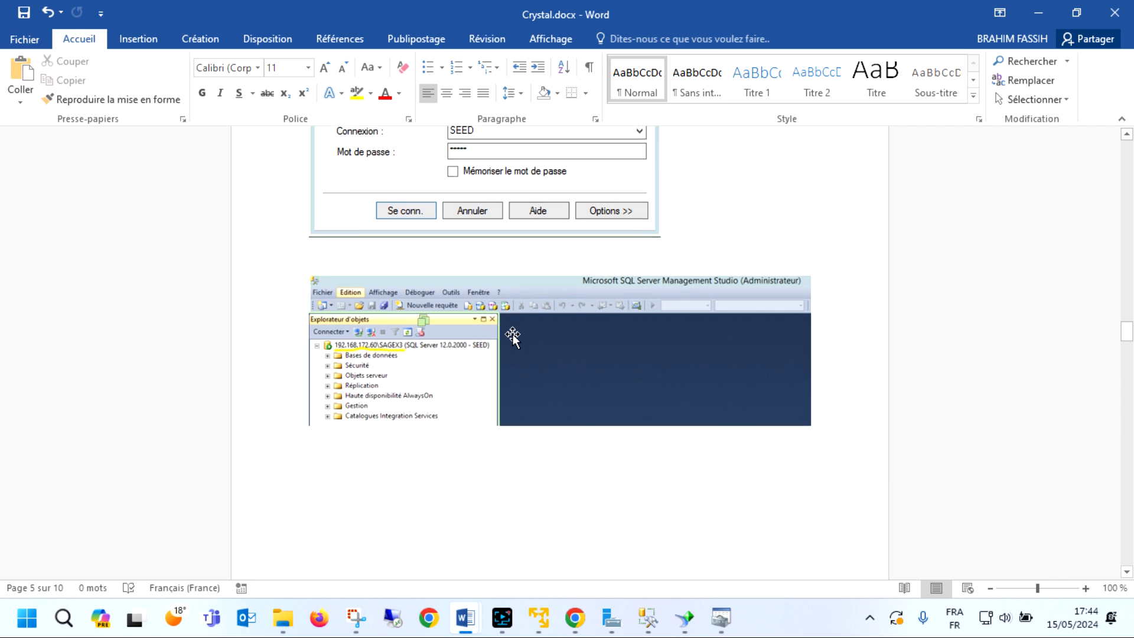
scroll(508, 349, "up", 4)
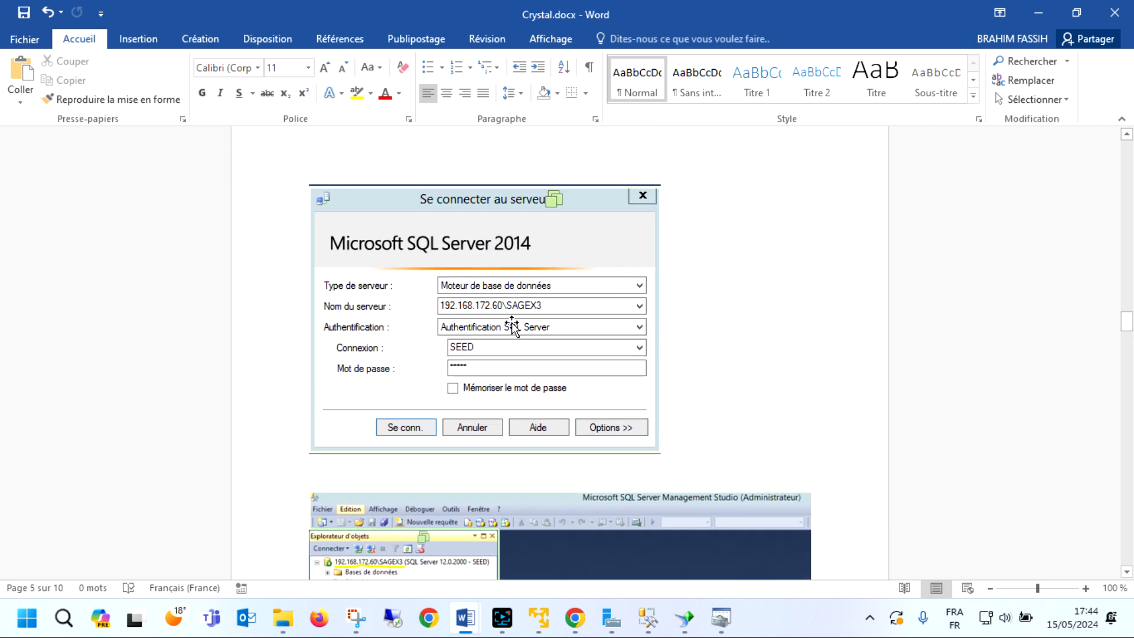
scroll(517, 391, "down", 7)
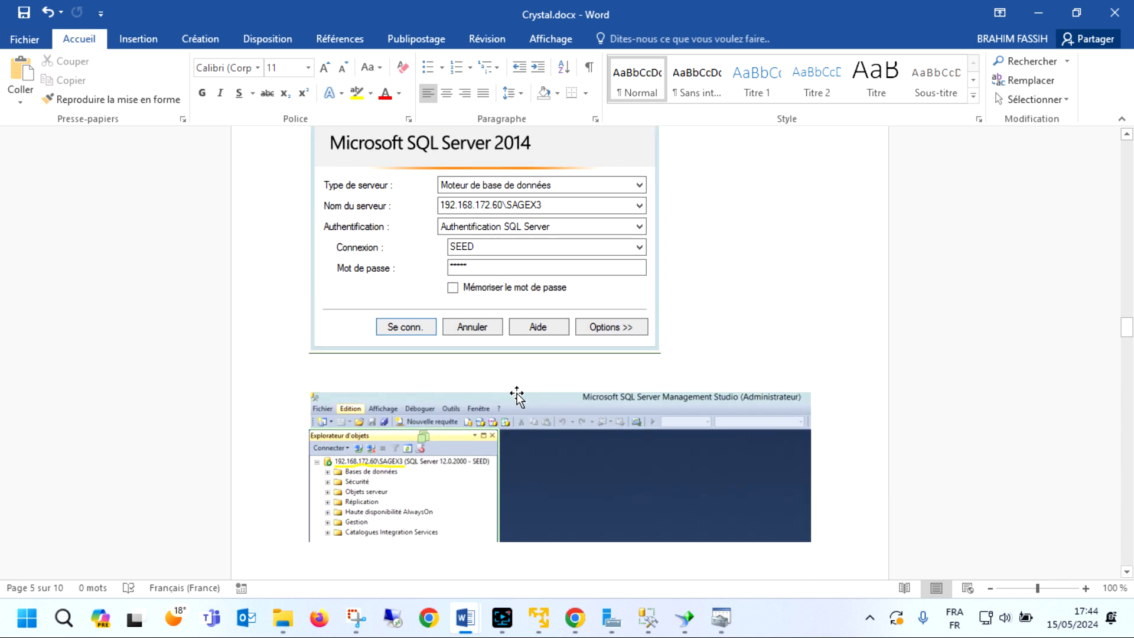
Step: Examine the Management Studio login example with the wrong instance name SAGEX and its connection error message
scroll(518, 390, "down", 10)
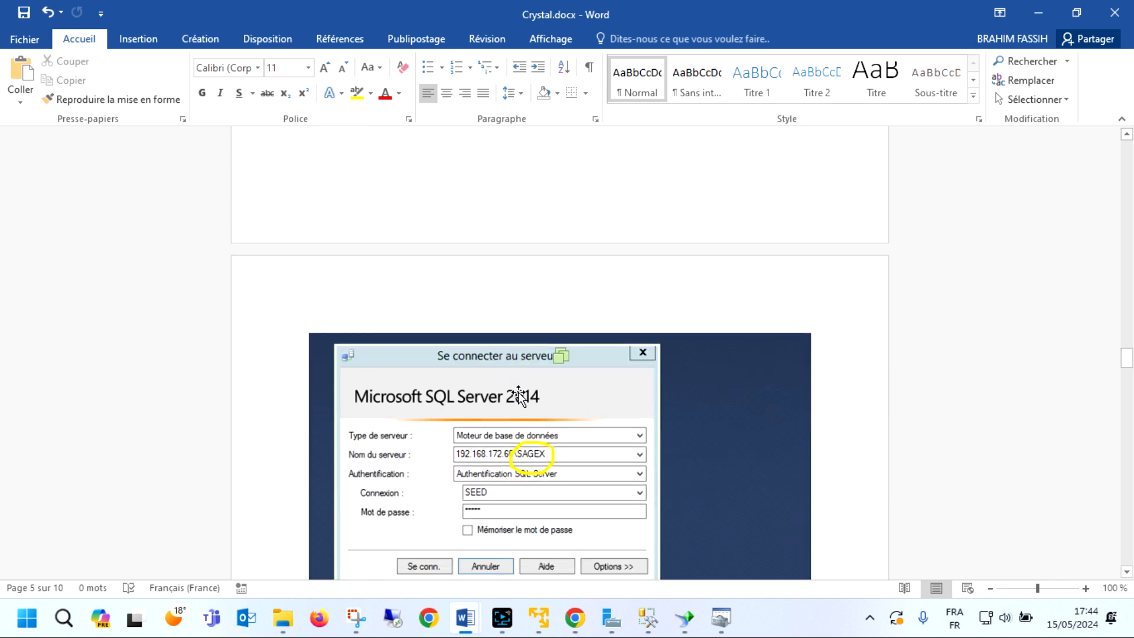
scroll(521, 390, "down", 3)
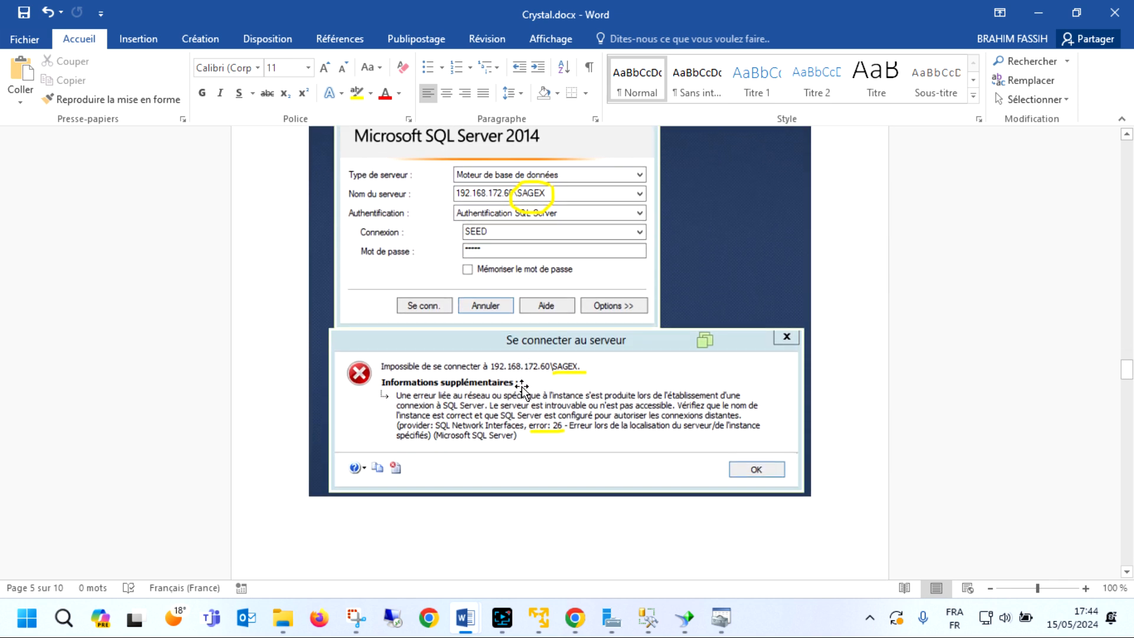
scroll(523, 351, "up", 2)
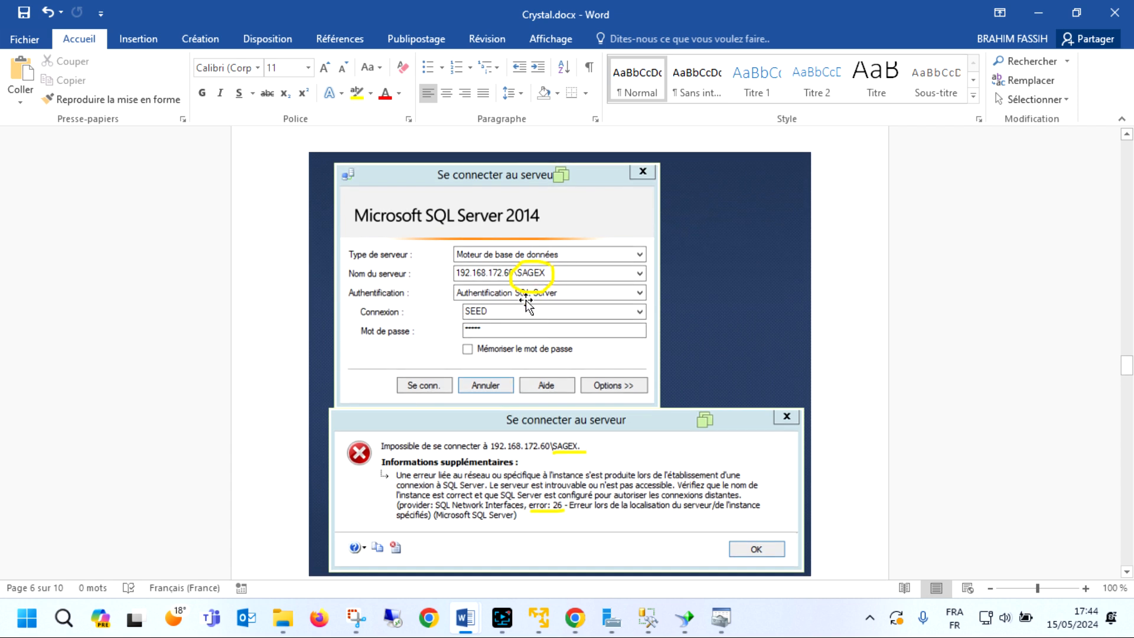
scroll(511, 388, "down", 2)
scroll(515, 391, "up", 2)
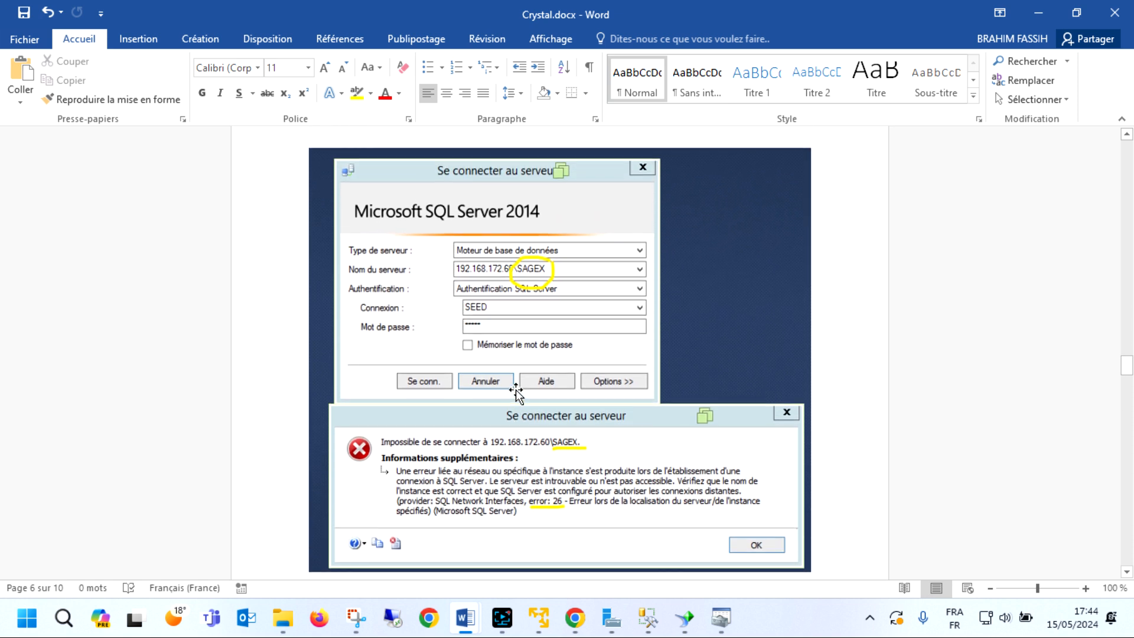
scroll(517, 392, "down", 3)
Step: Examine the Management Studio login example with the wrong IP address 192.168.172.6\SAGEX3 and its error message
scroll(516, 392, "down", 10)
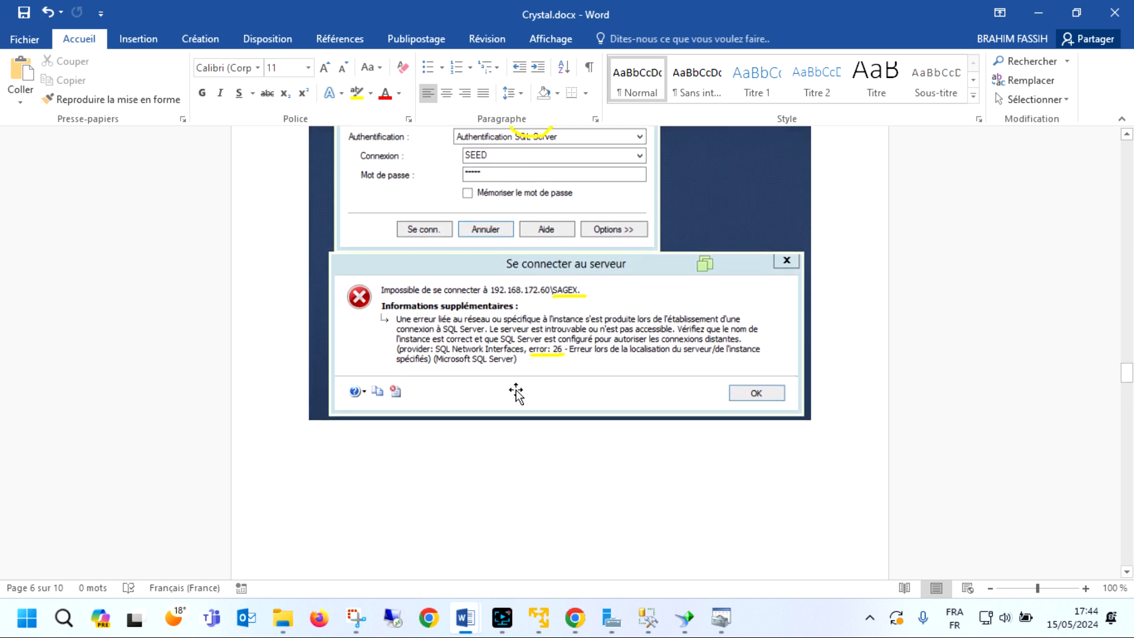
scroll(517, 392, "down", 7)
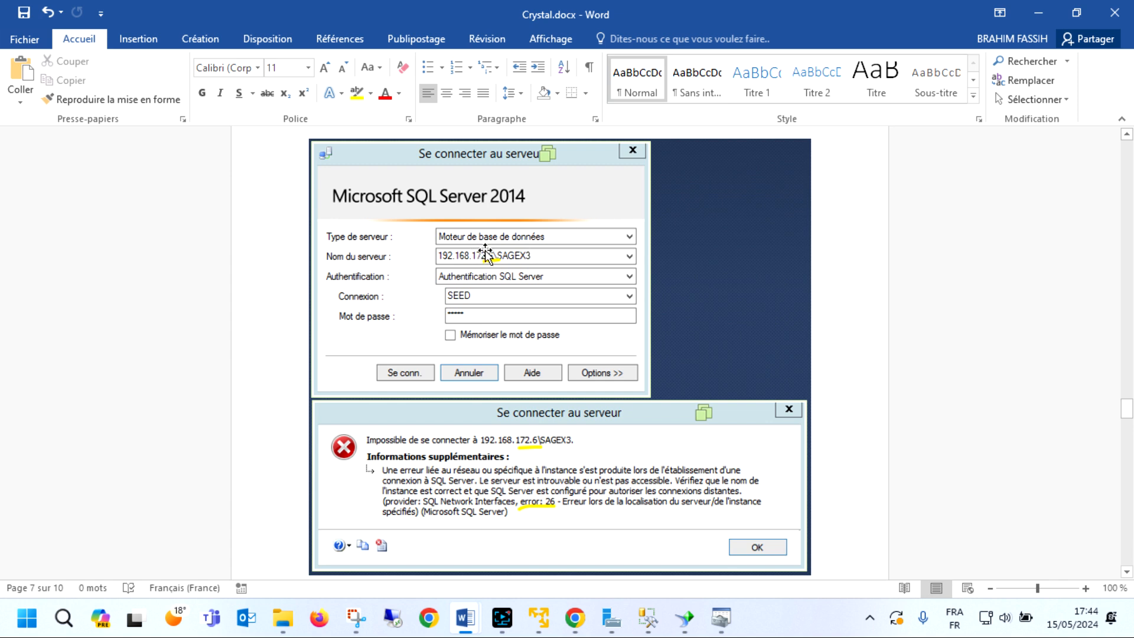
scroll(495, 260, "up", 3)
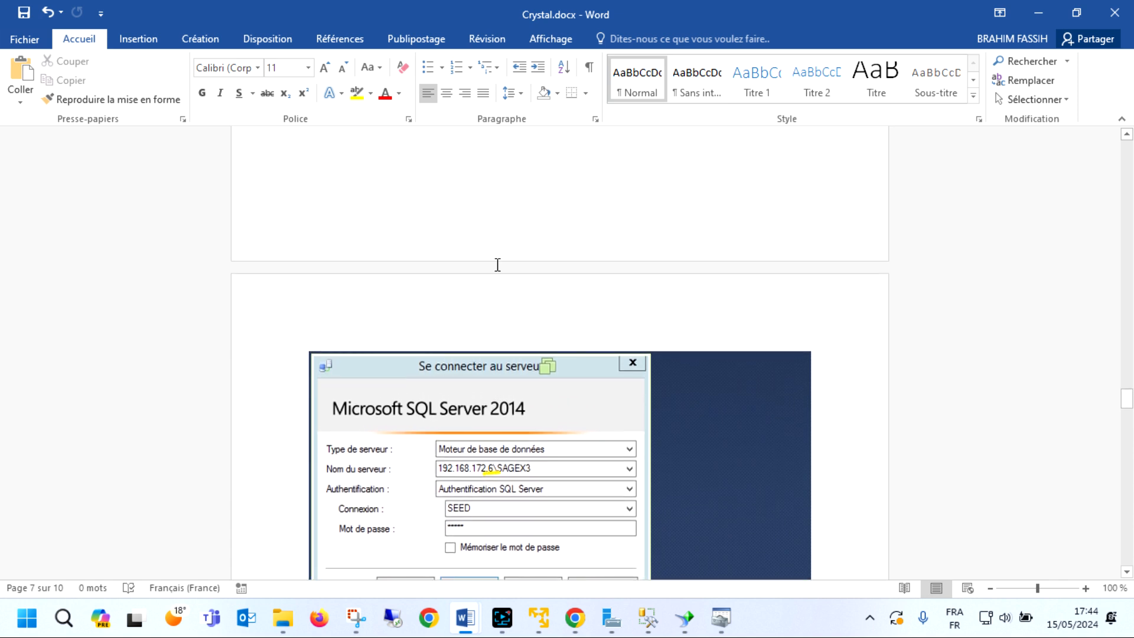
scroll(503, 382, "down", 2)
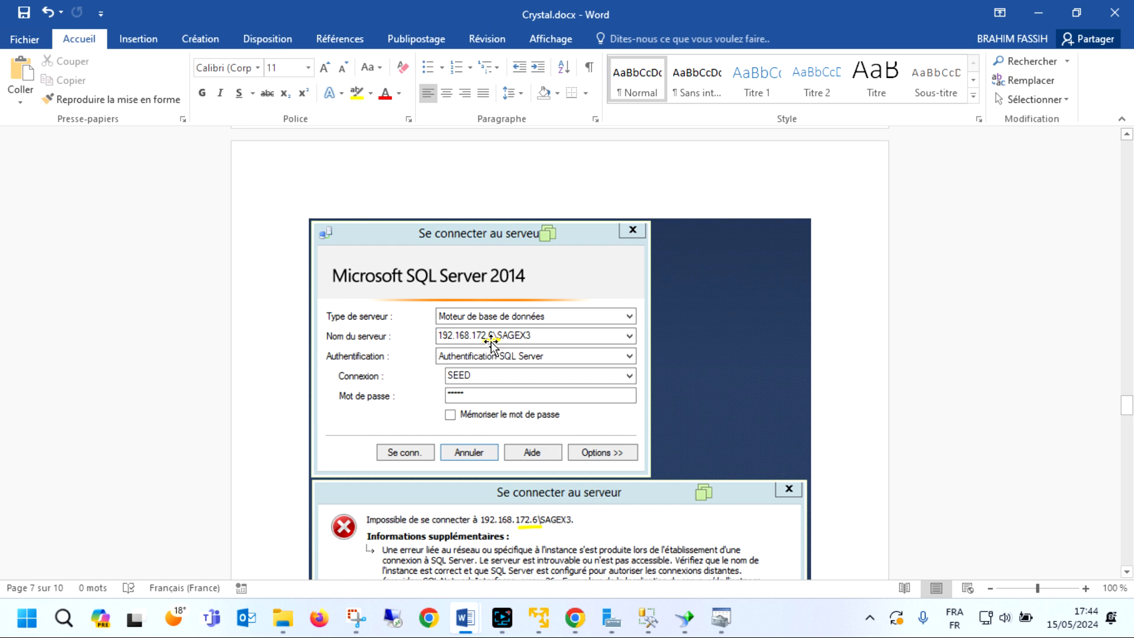
scroll(501, 386, "down", 4)
scroll(498, 348, "down", 2)
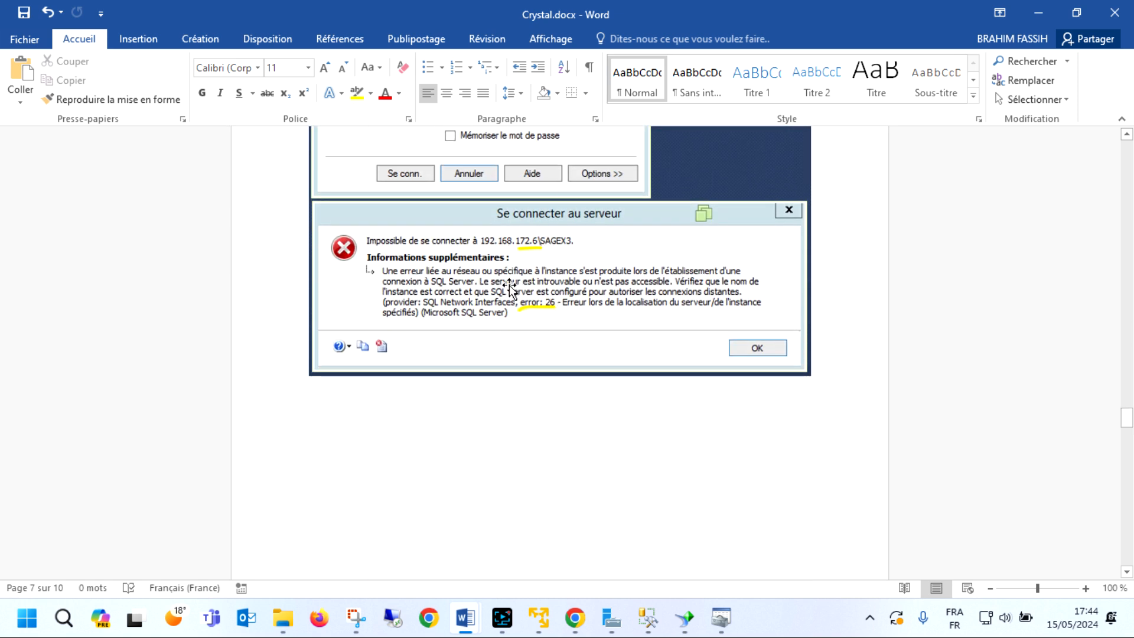
Step: Compare the ODBC data source example X3 using the wrong server 192.168.172.6\SAGEX3 with its SQL Server connection error
scroll(506, 296, "down", 5)
scroll(505, 297, "down", 10)
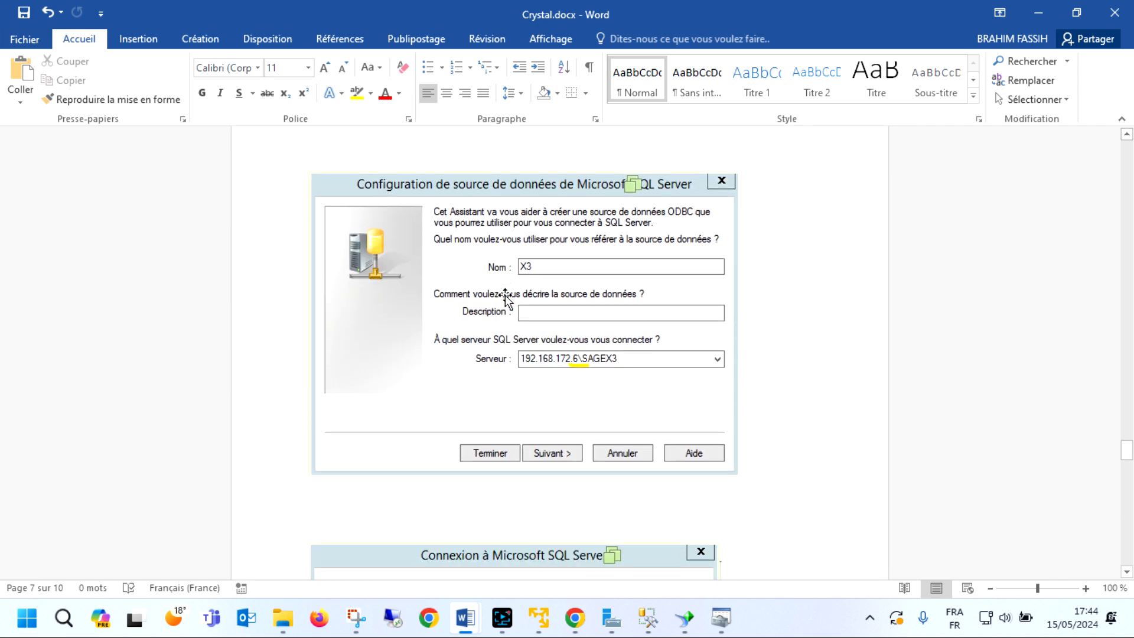
scroll(507, 295, "down", 2)
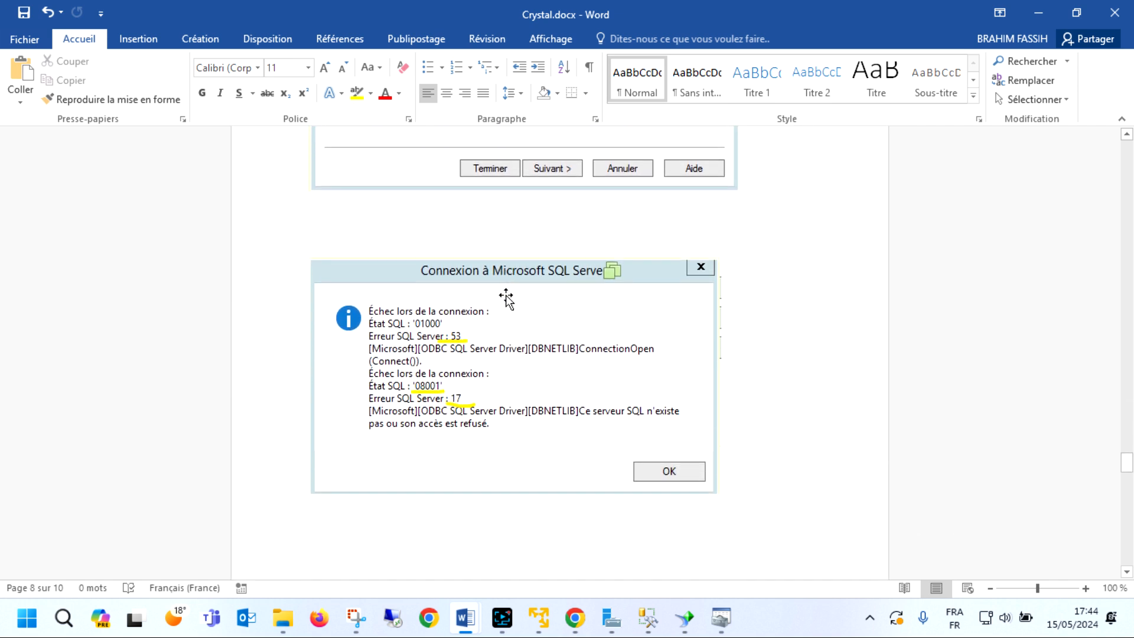
scroll(506, 298, "up", 7)
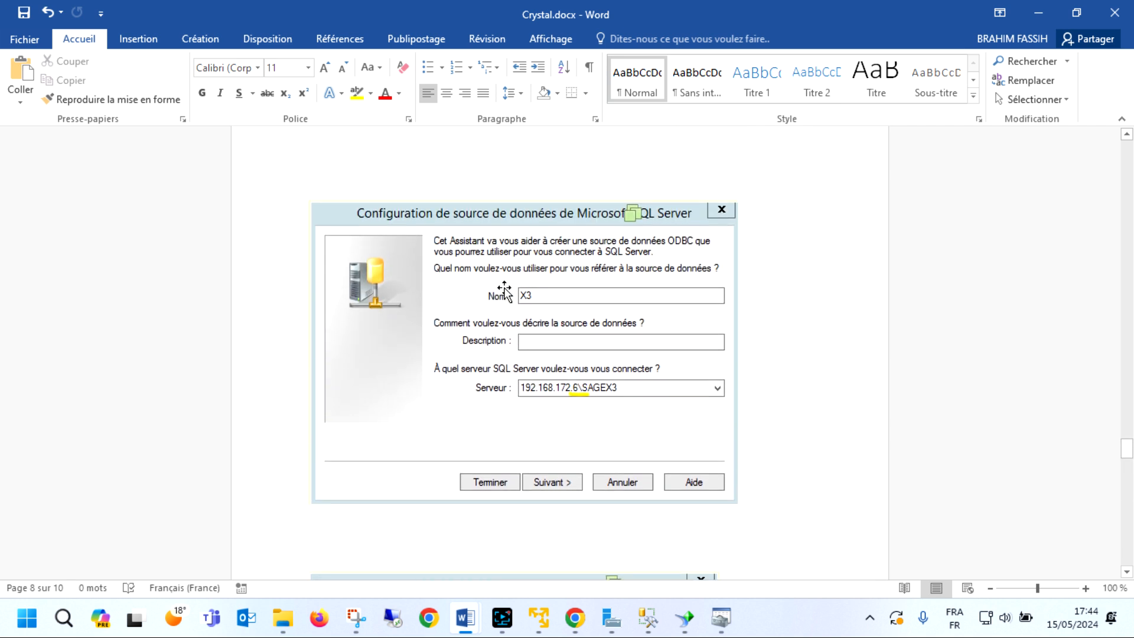
scroll(505, 292, "down", 1)
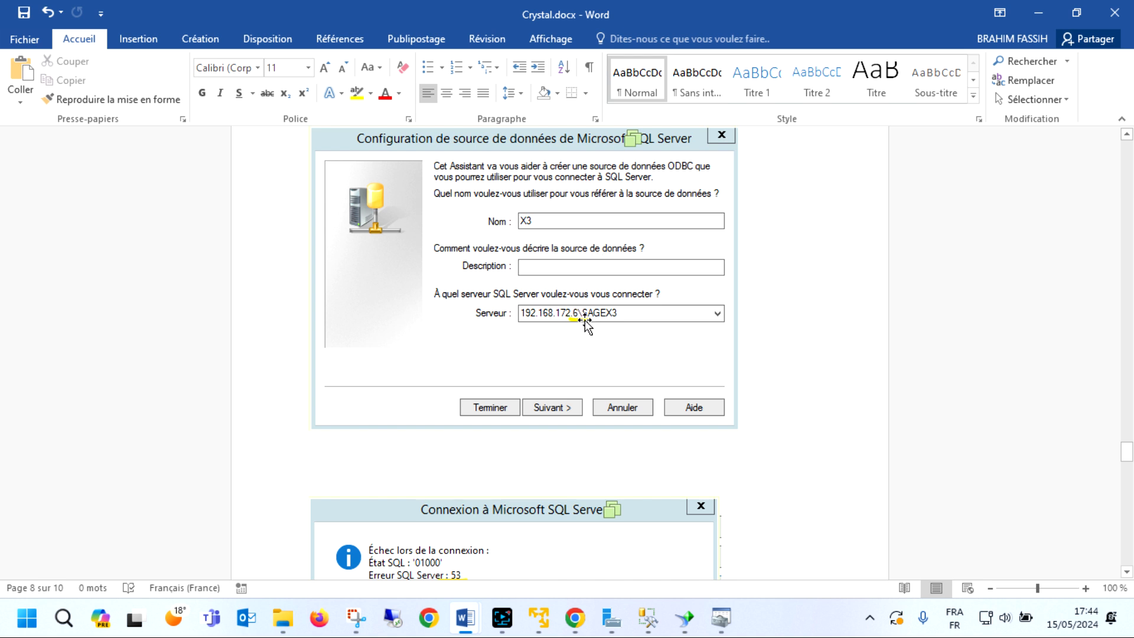
scroll(594, 324, "down", 6)
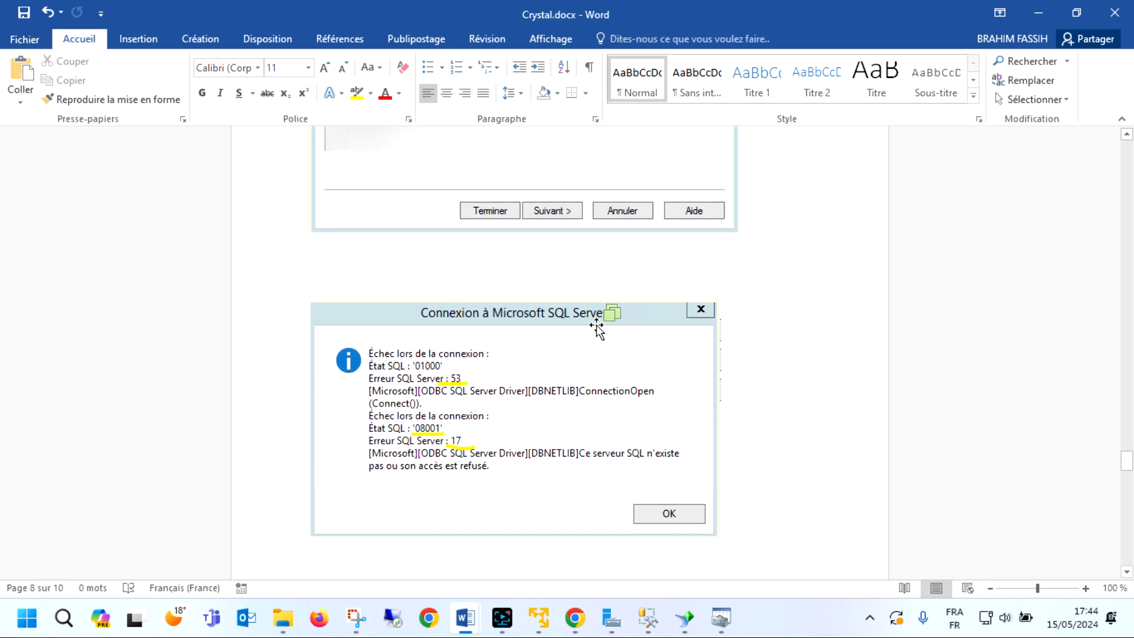
scroll(597, 323, "down", 9)
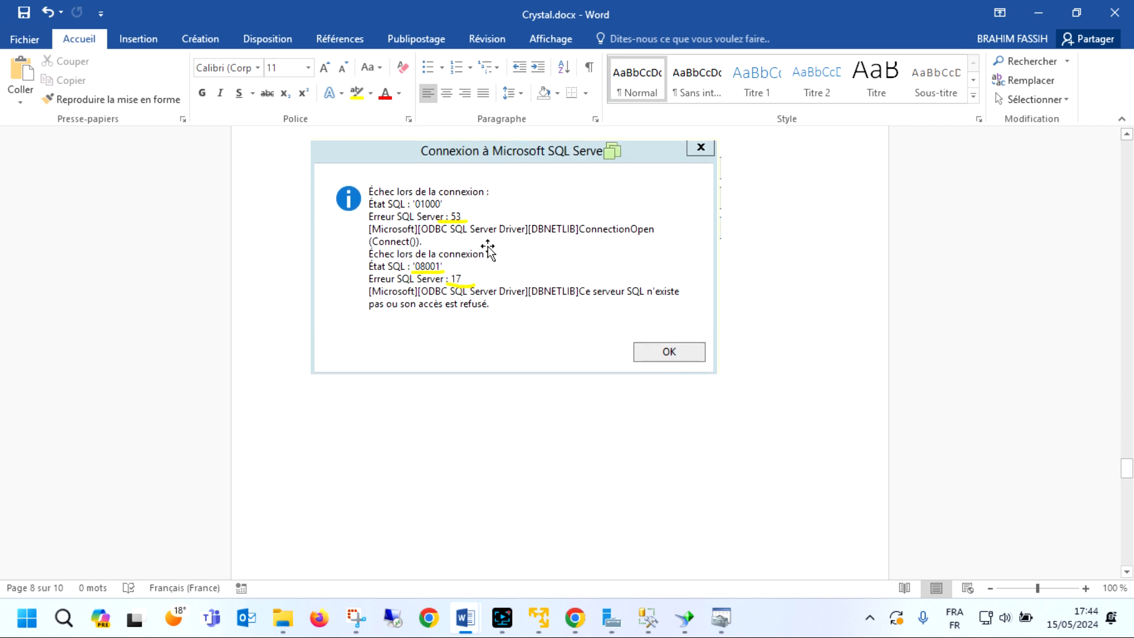
Step: Examine the Management Studio example of a SEED login with a wrong password and its error message
scroll(493, 265, "down", 9)
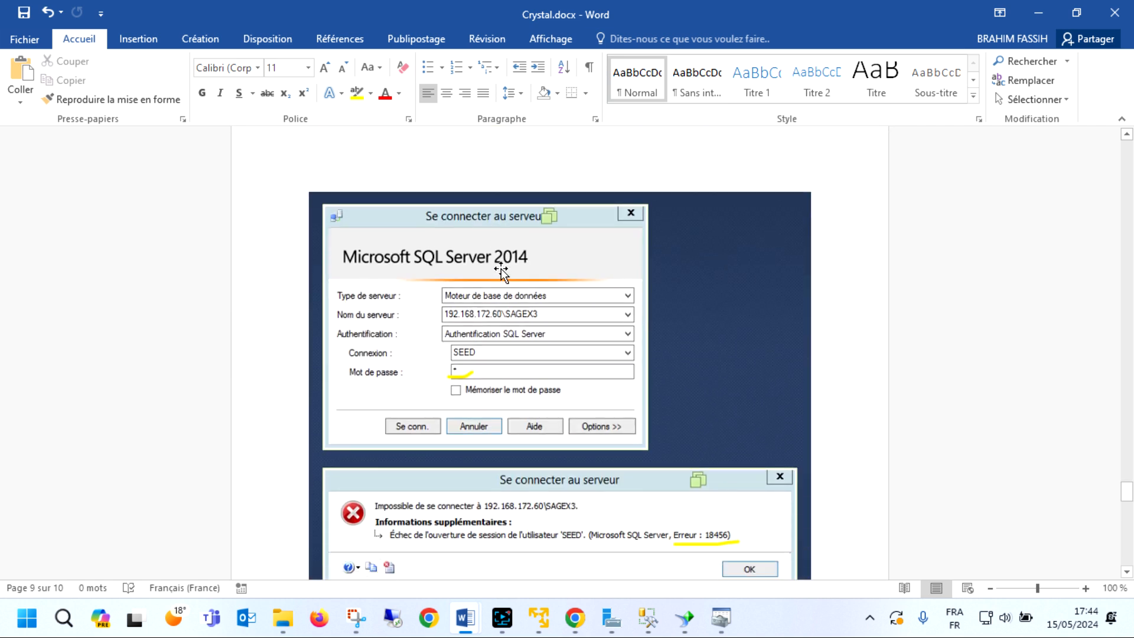
scroll(501, 268, "down", 2)
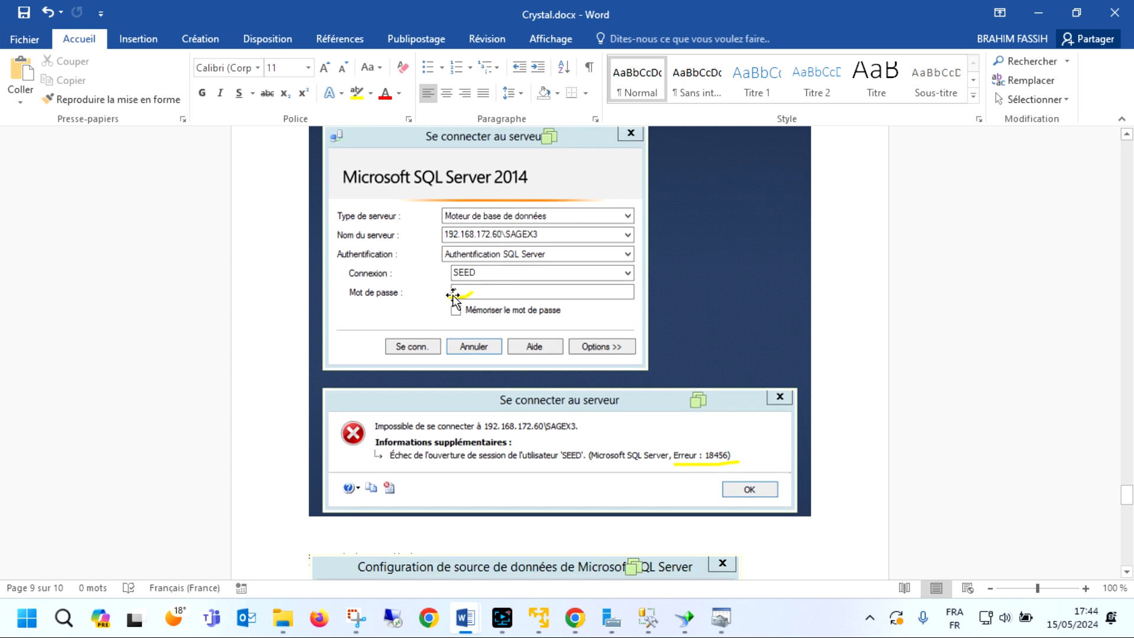
scroll(463, 298, "down", 1)
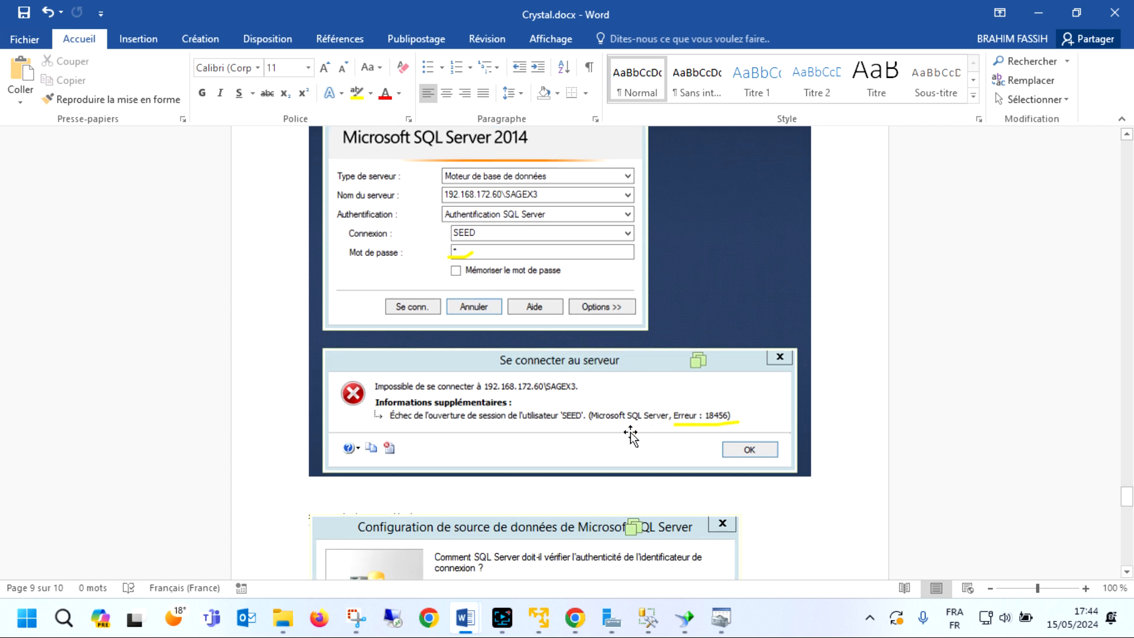
scroll(708, 417, "down", 1)
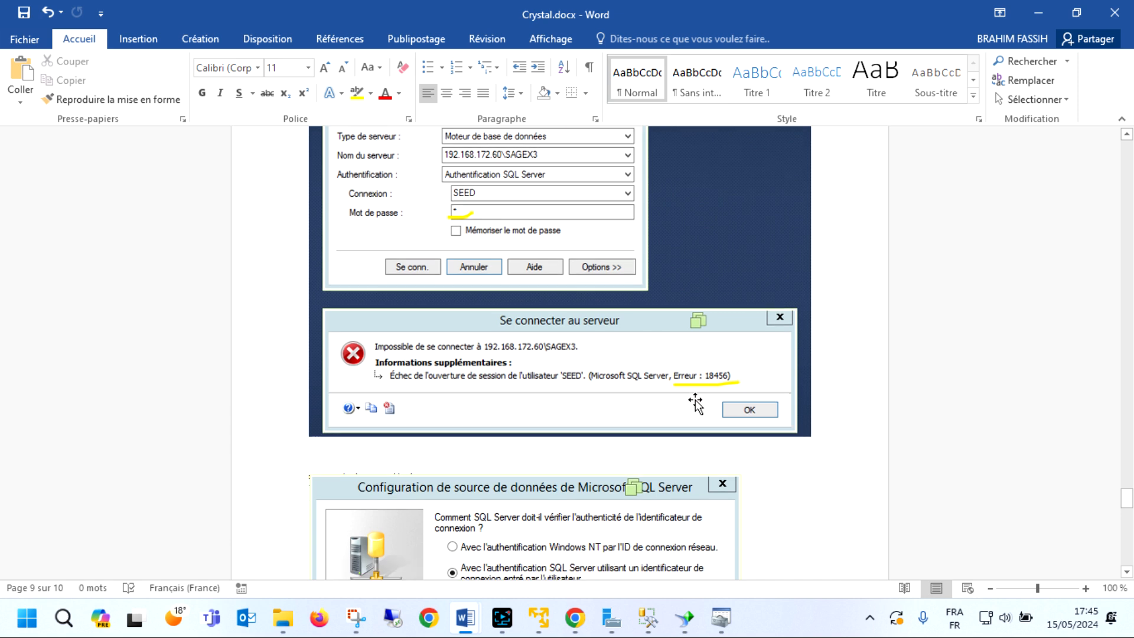
scroll(712, 381, "down", 1)
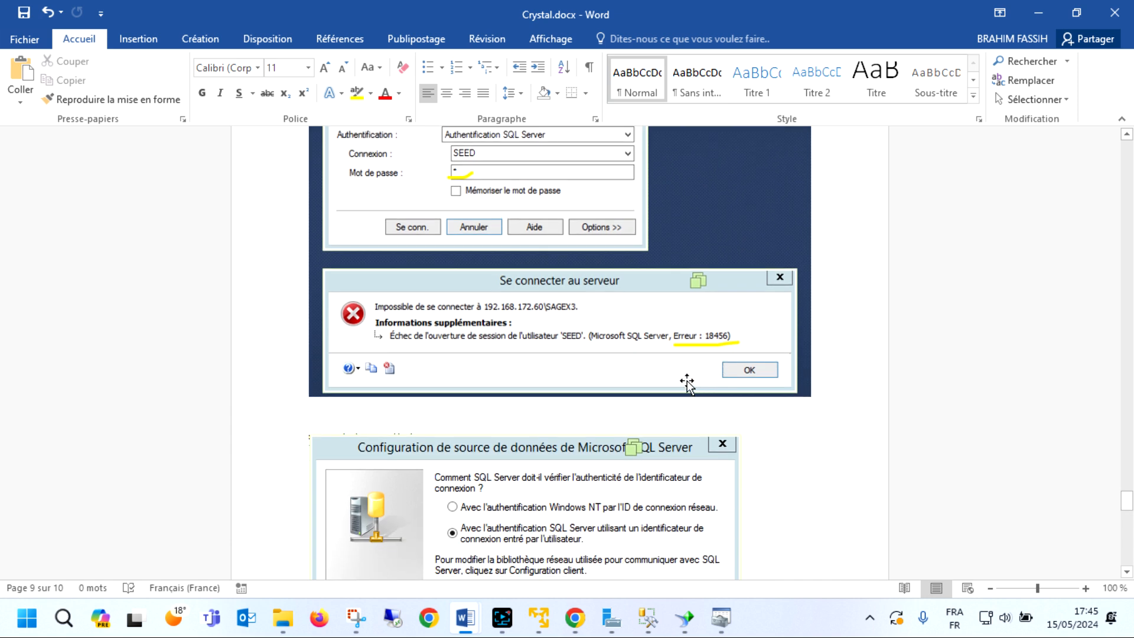
scroll(687, 383, "down", 1)
scroll(687, 373, "down", 4)
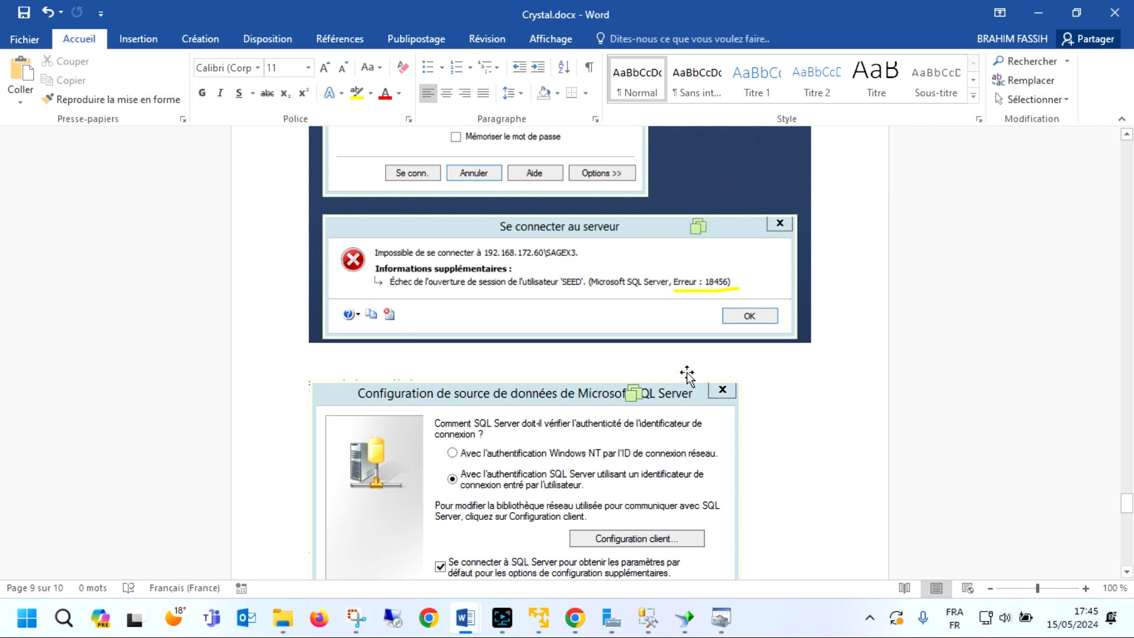
Step: Review the ODBC example with a wrong password for SEED and its connection error on the document's last page
scroll(629, 369, "down", 4)
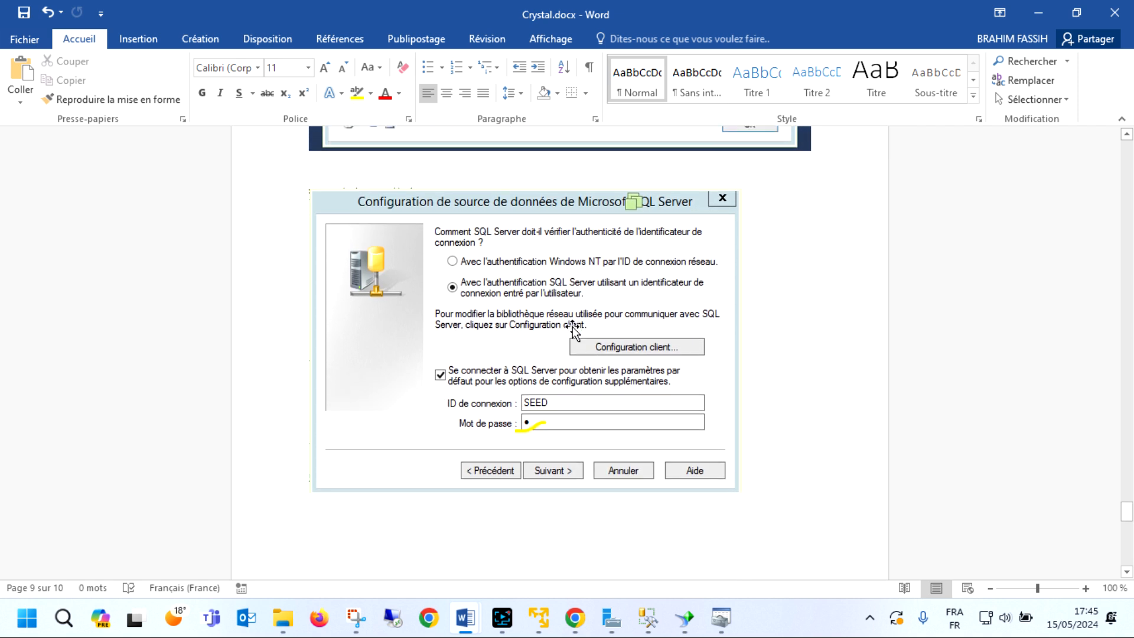
scroll(548, 298, "down", 4)
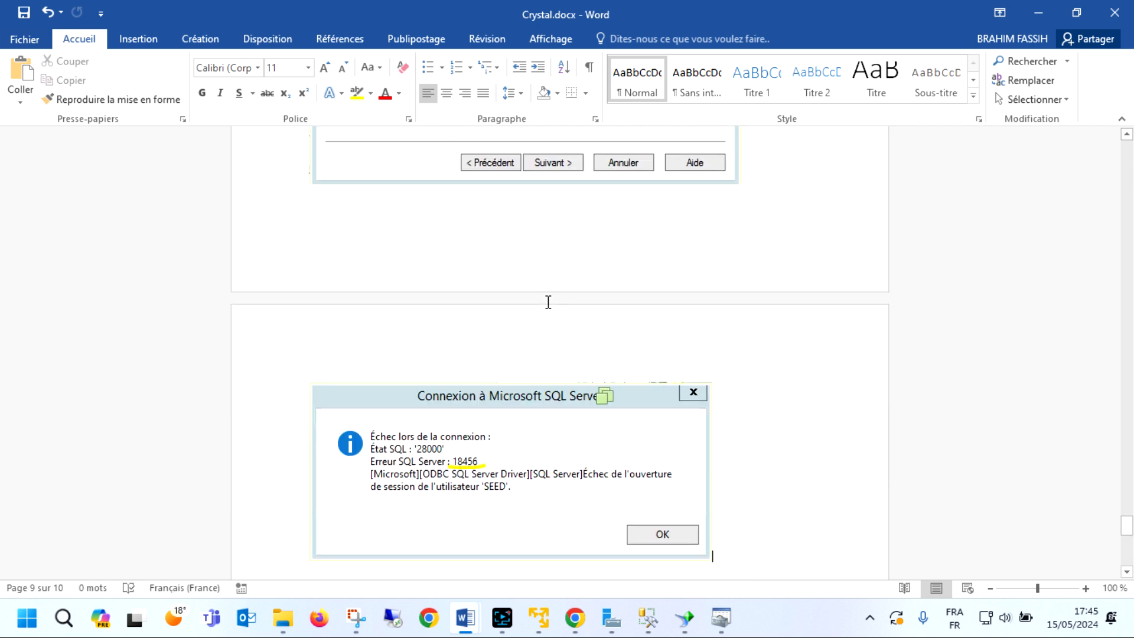
scroll(486, 377, "down", 2)
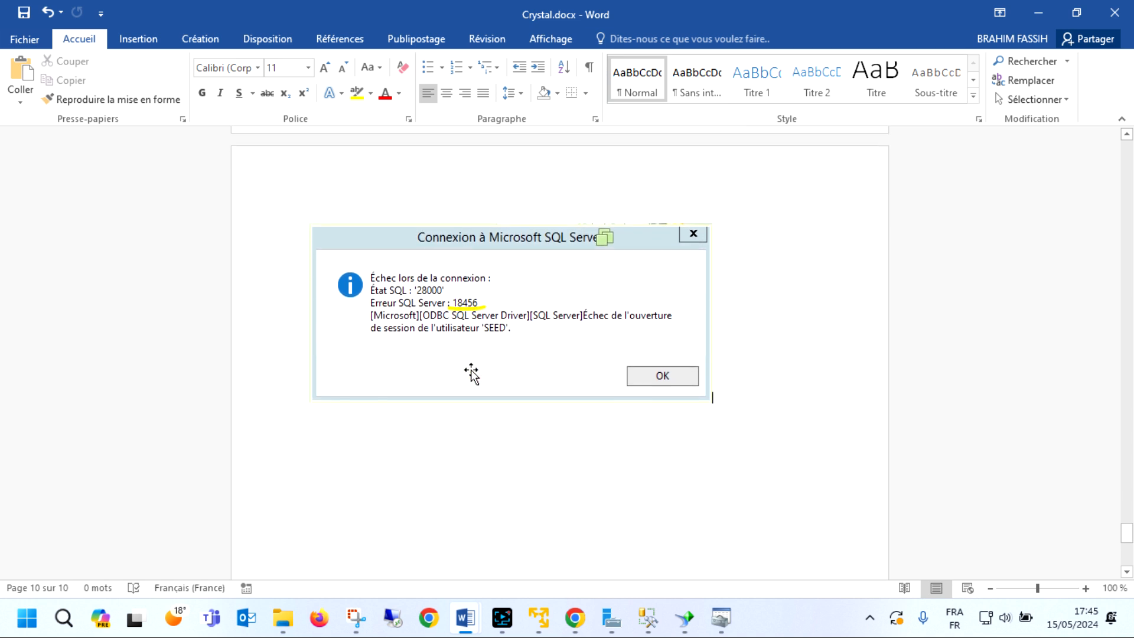
scroll(488, 303, "down", 3)
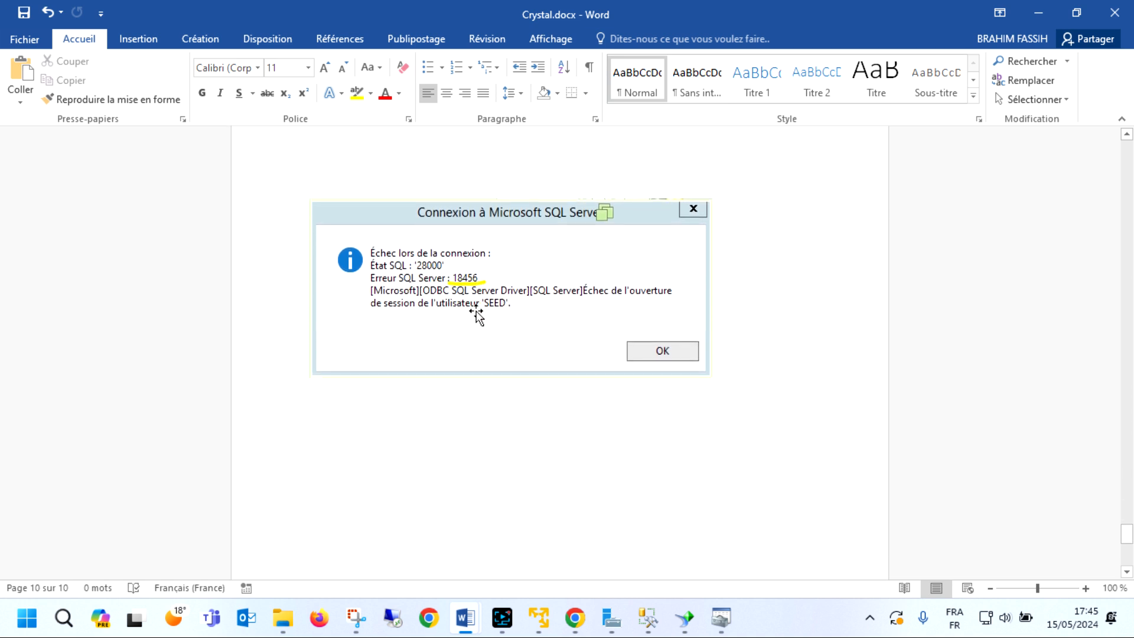
scroll(477, 308, "up", 3)
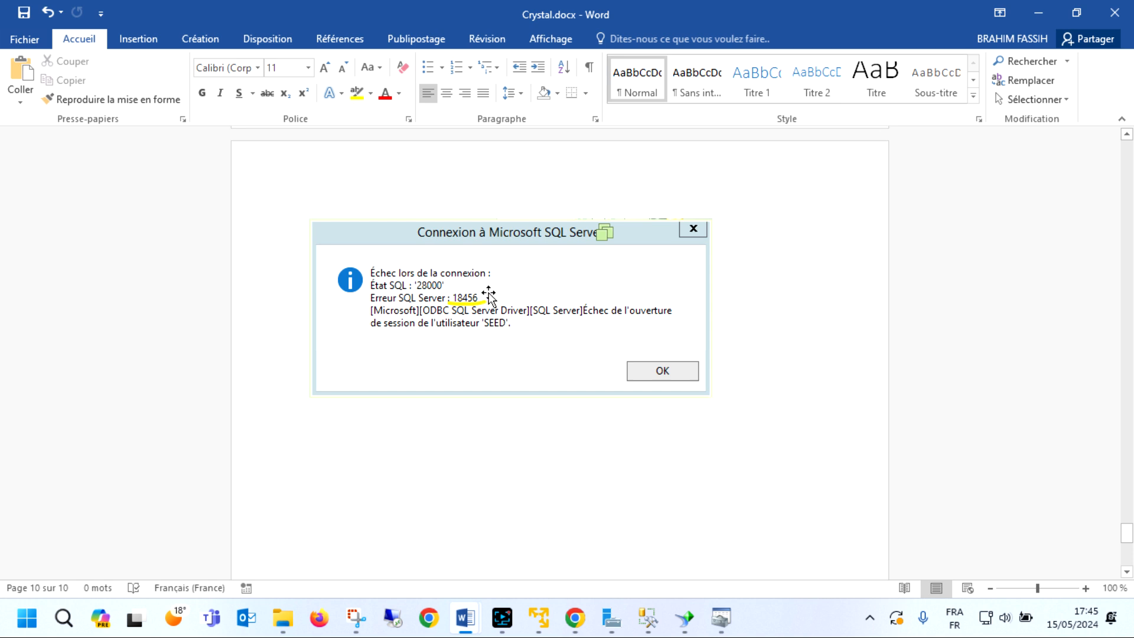
Step: Switch to SAP Crystal Reports and create a new blank report
left_click(687, 620)
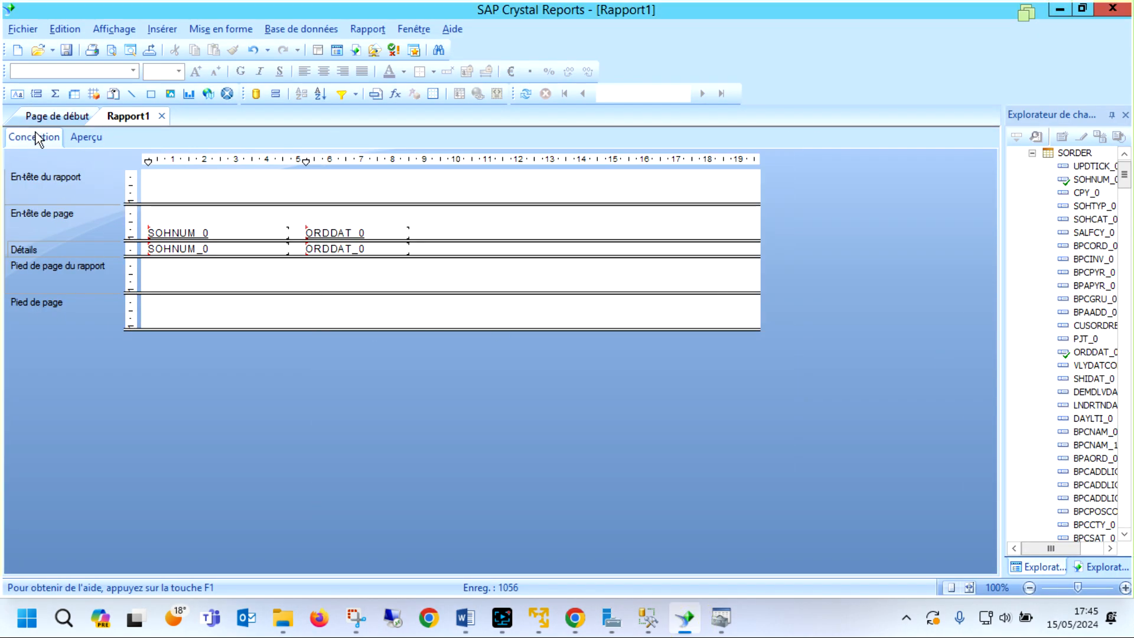
left_click(24, 29)
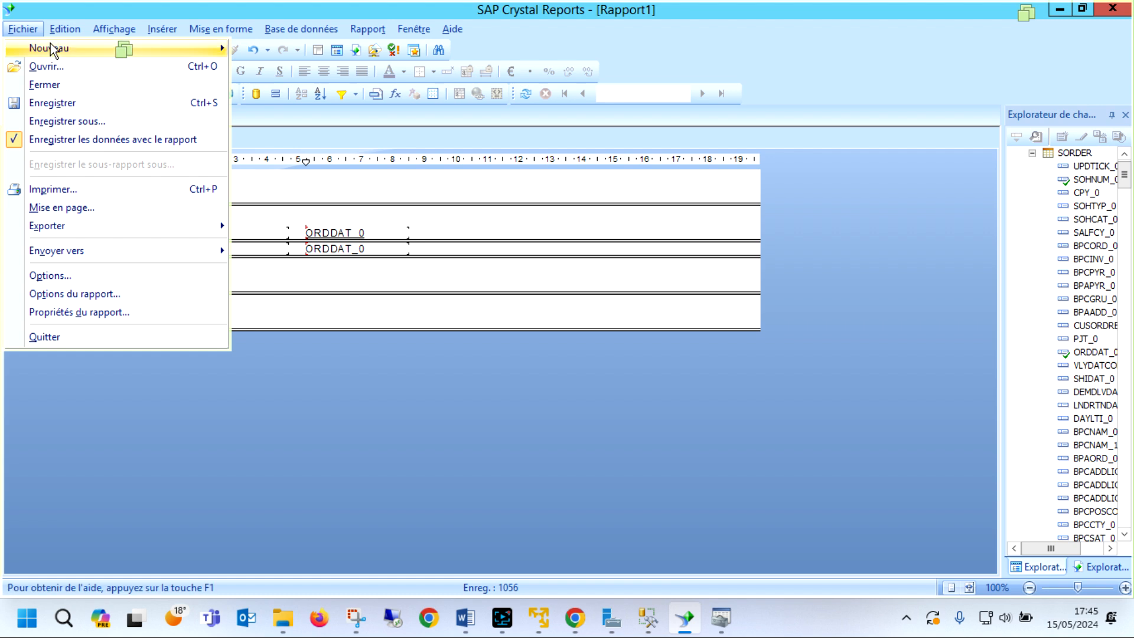
mouse_move(52, 47)
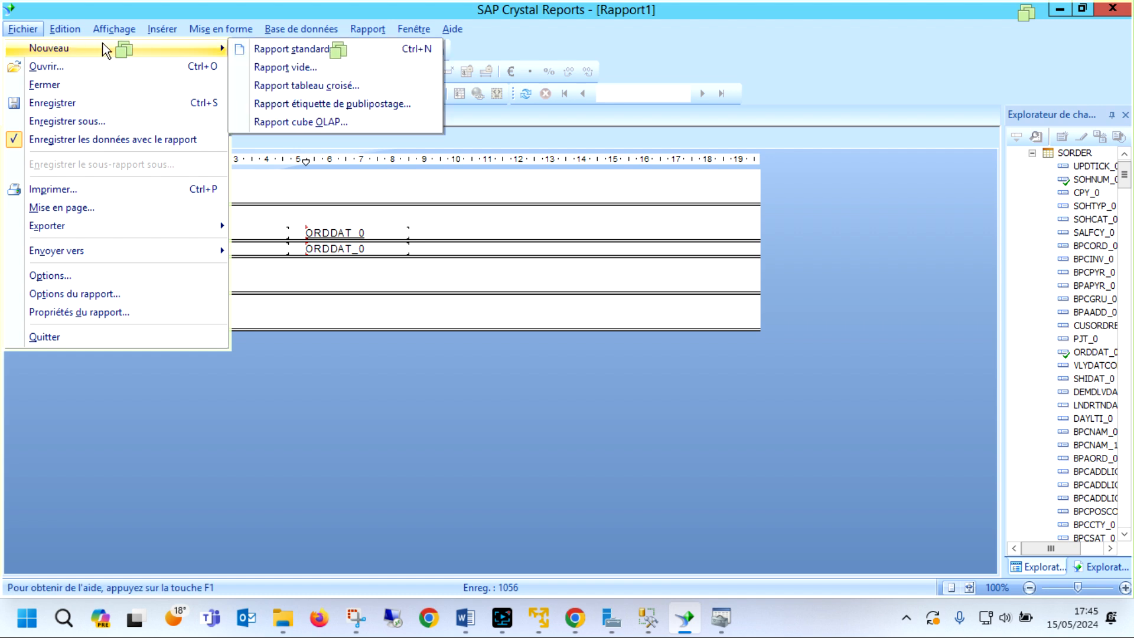
left_click(282, 69)
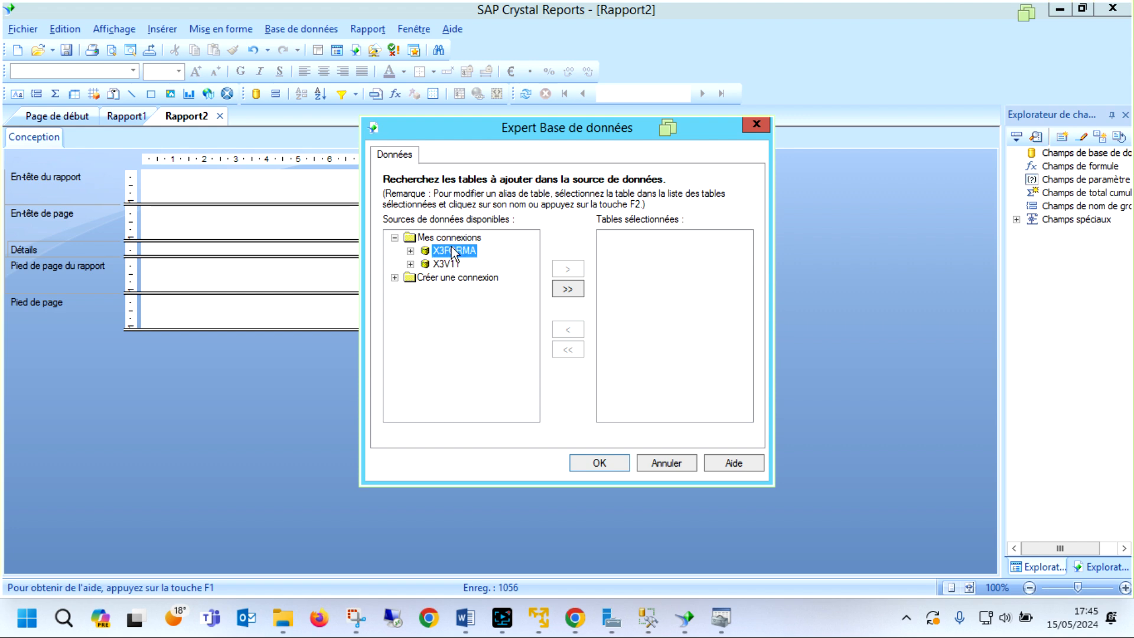
Step: Start a new ODBC (RDO) connection using the X3_FORMA data source
left_click(434, 279)
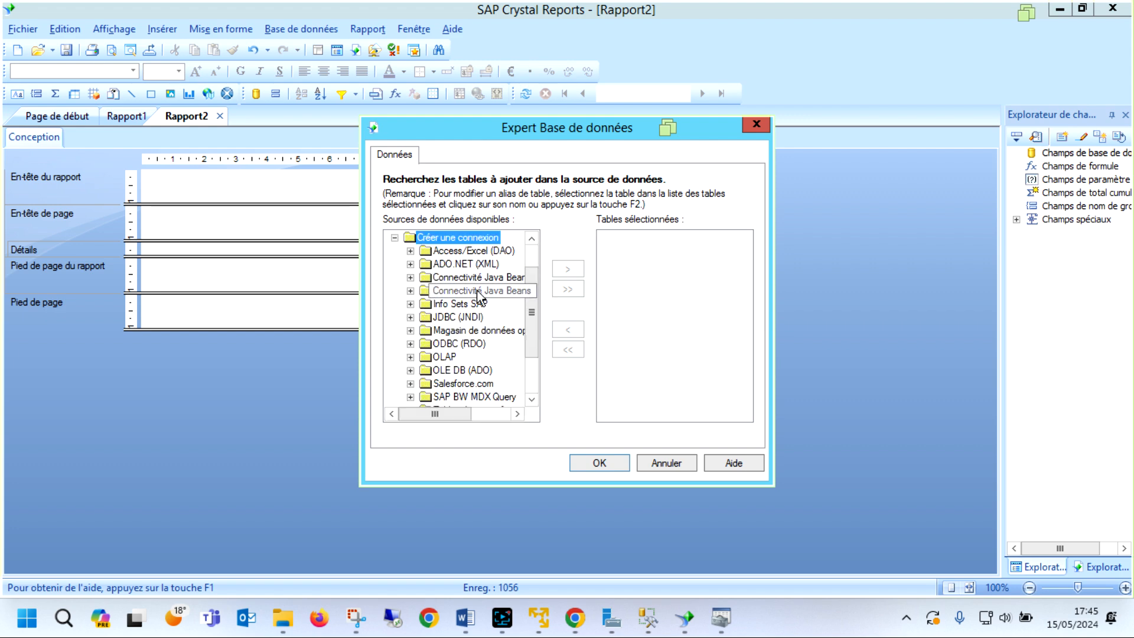
double_click(460, 341)
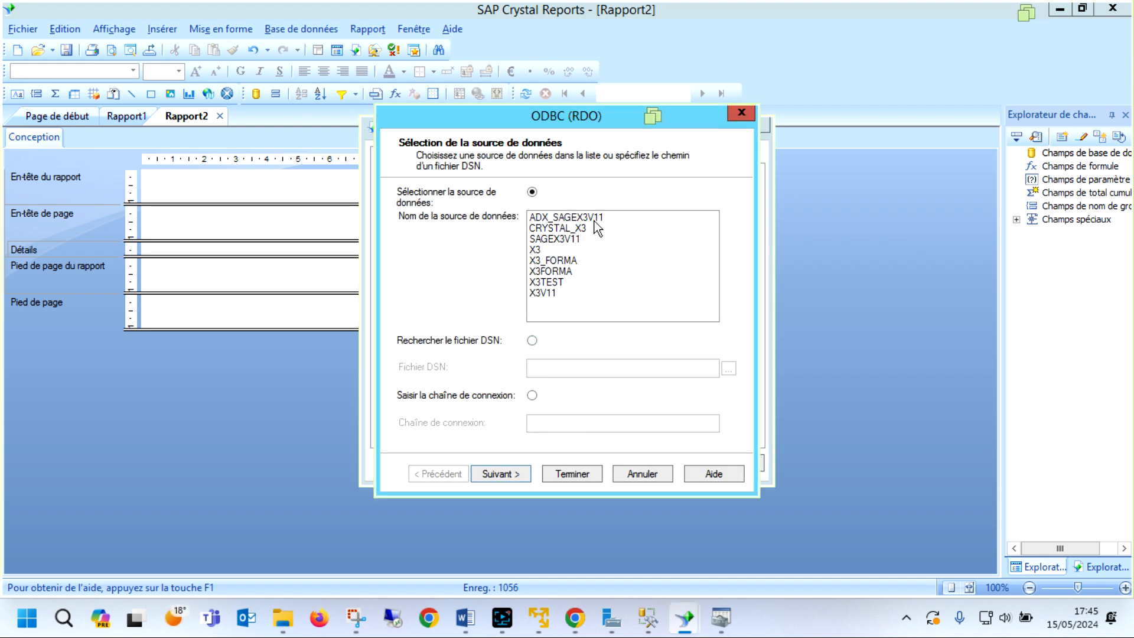
left_click(566, 230)
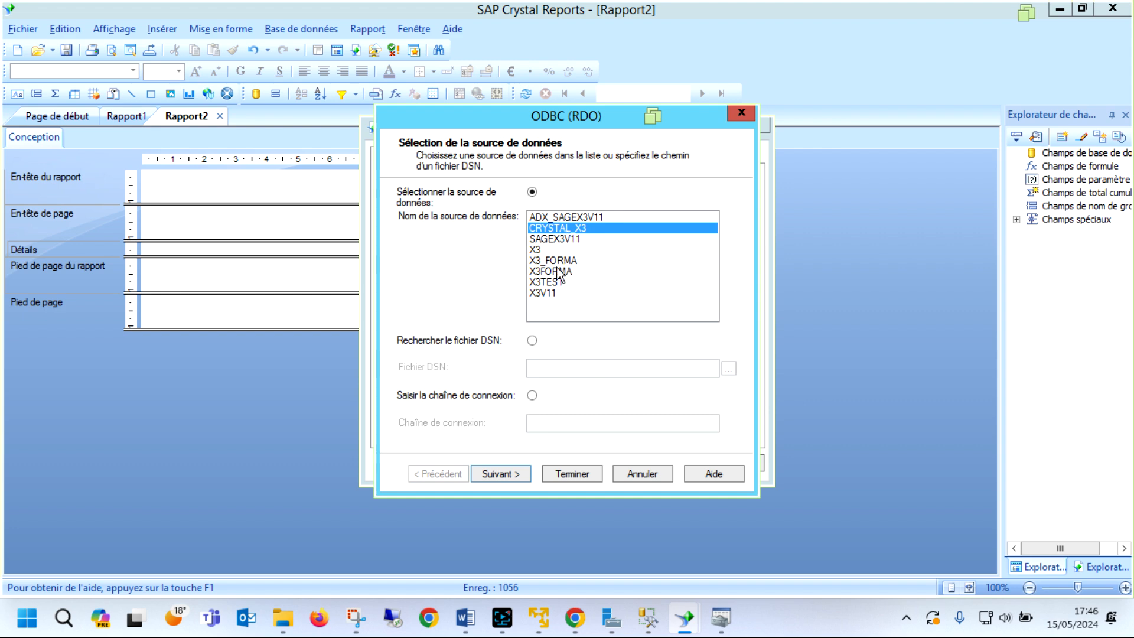
left_click(542, 261)
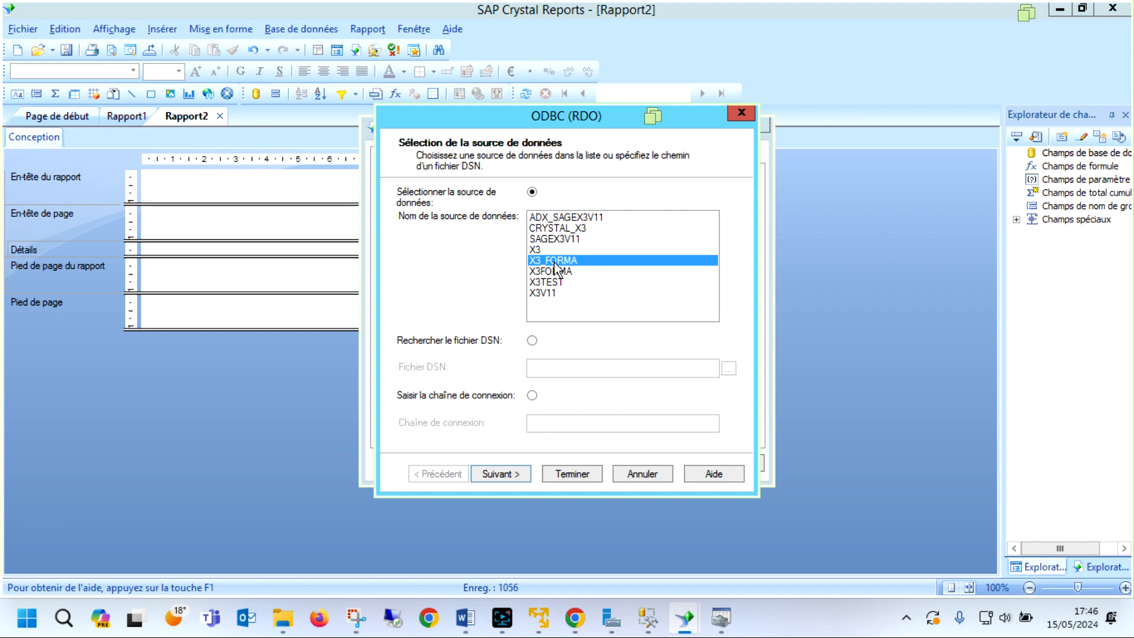
double_click(554, 262)
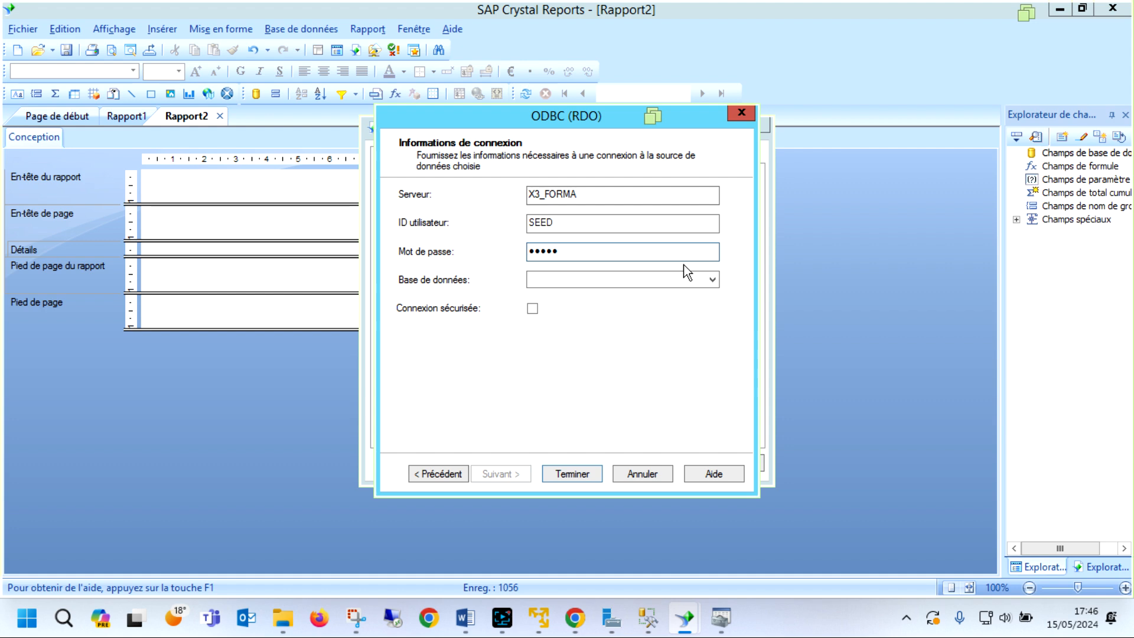
Step: Set the connection's database to sagex3lab and finish the ODBC connection
left_click(713, 280)
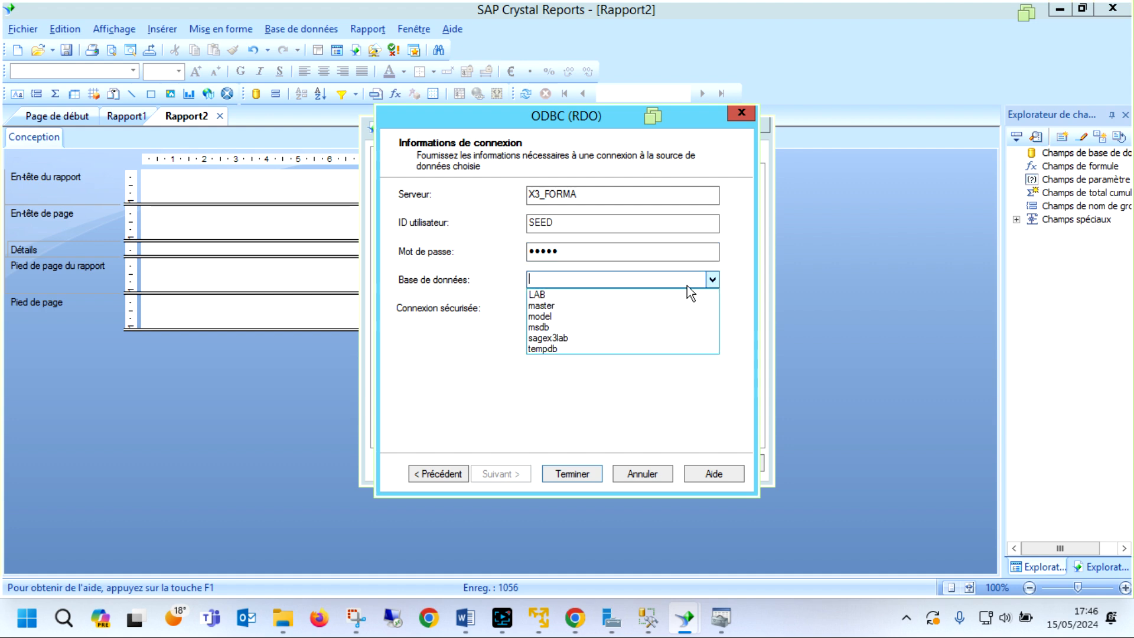
left_click(598, 337)
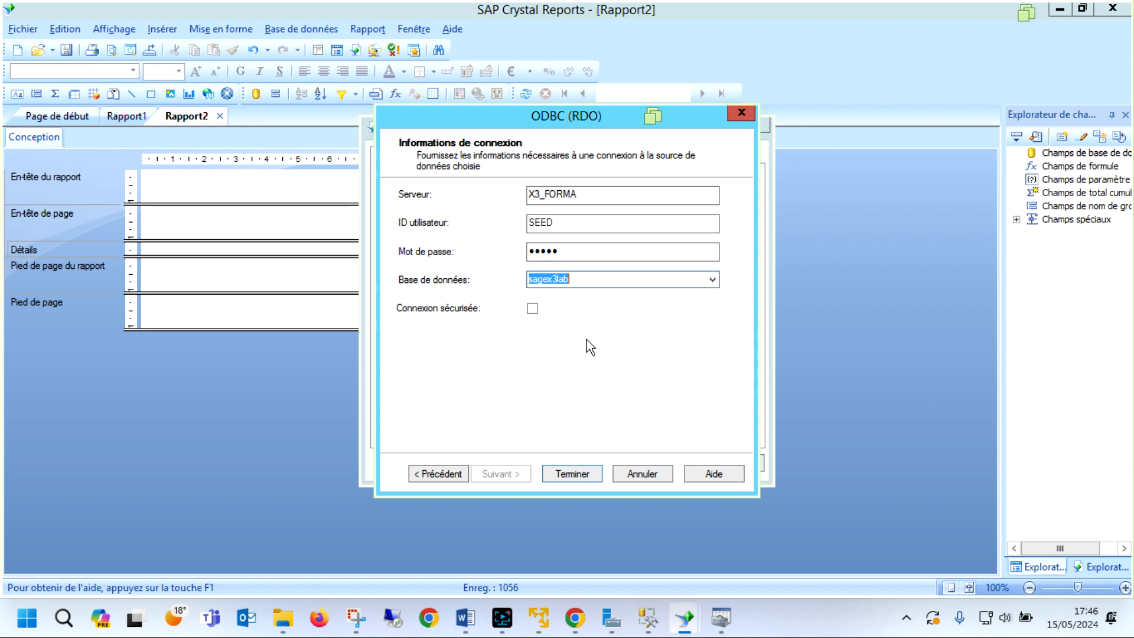
left_click(572, 475)
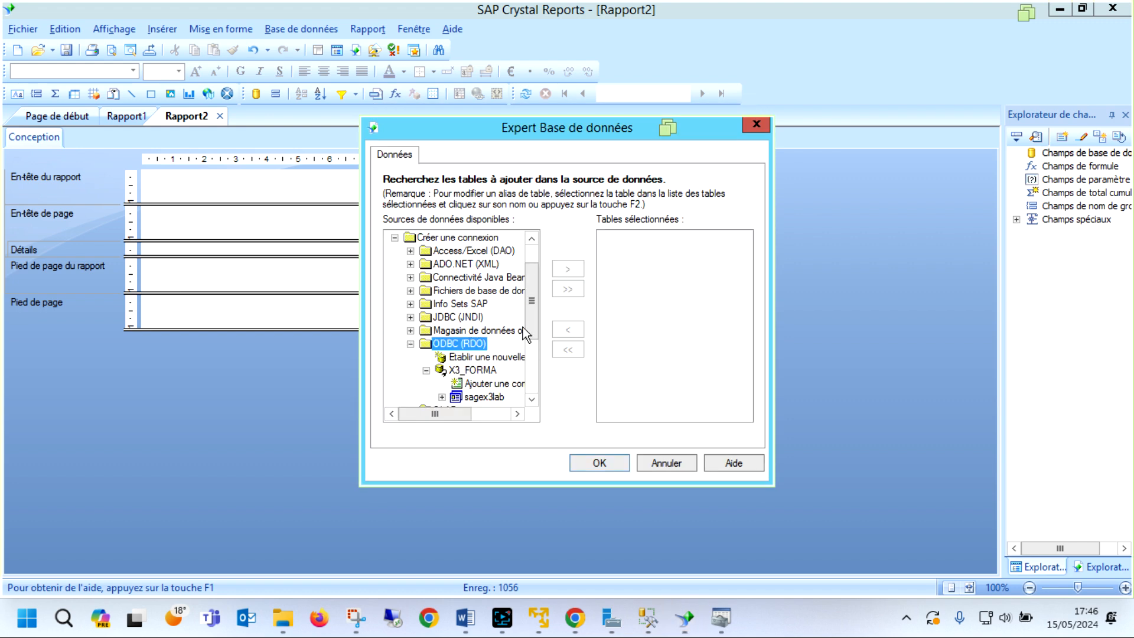
Step: Expand the sagex3lab database under X3_FORMA down to the tables of the SEED schema
left_click(532, 399)
left_click(532, 399)
left_click(531, 399)
left_click(531, 399)
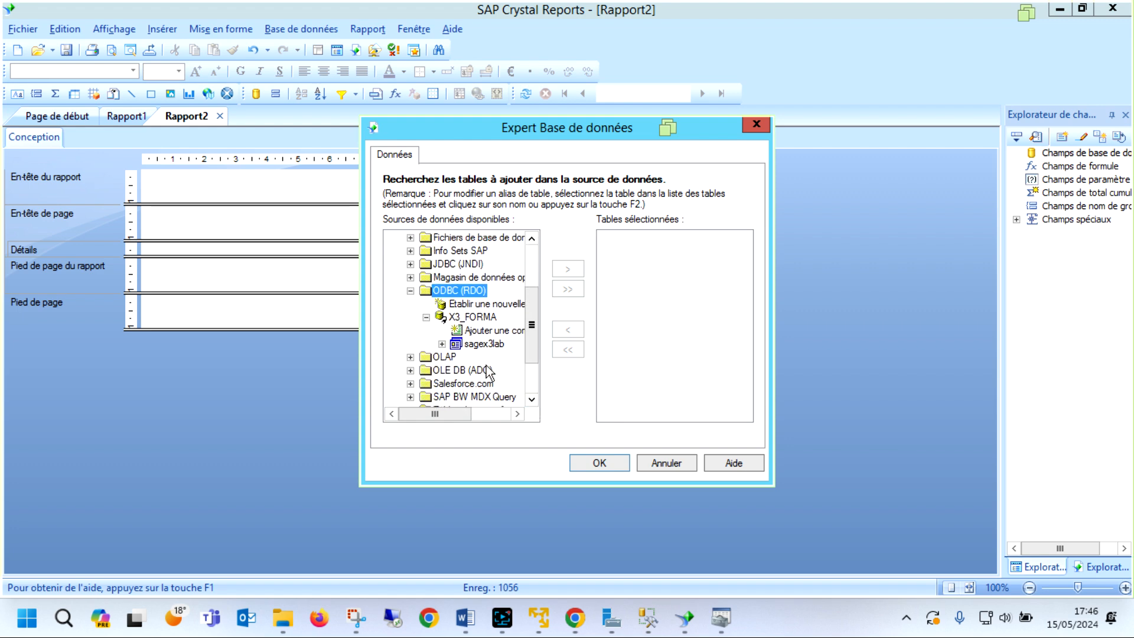
left_click(442, 344)
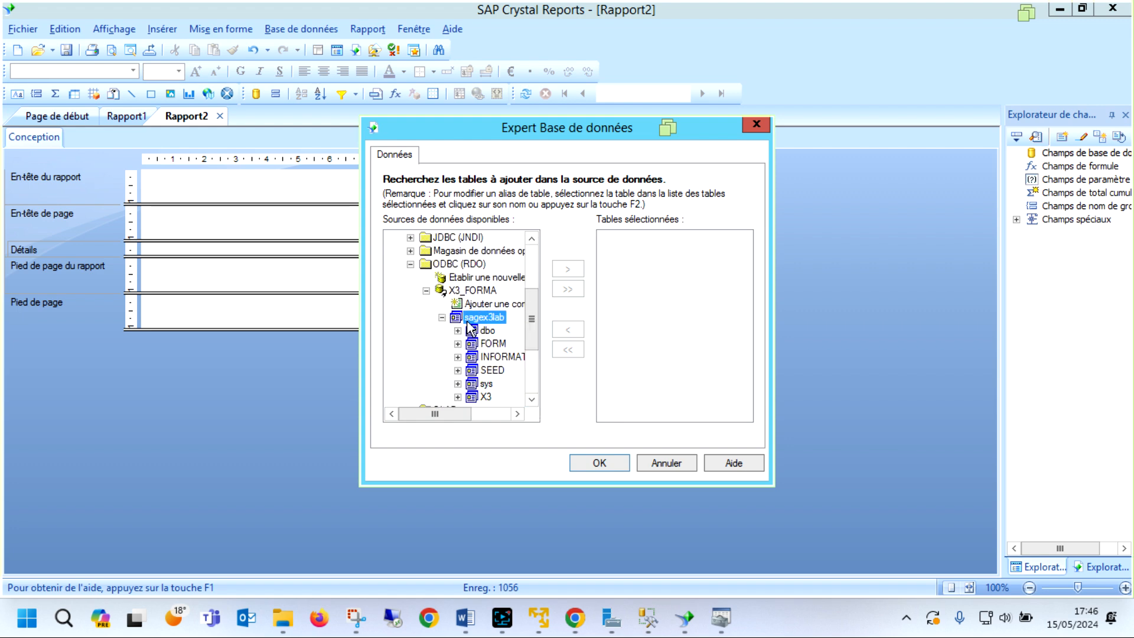
left_click(458, 371)
double_click(510, 383)
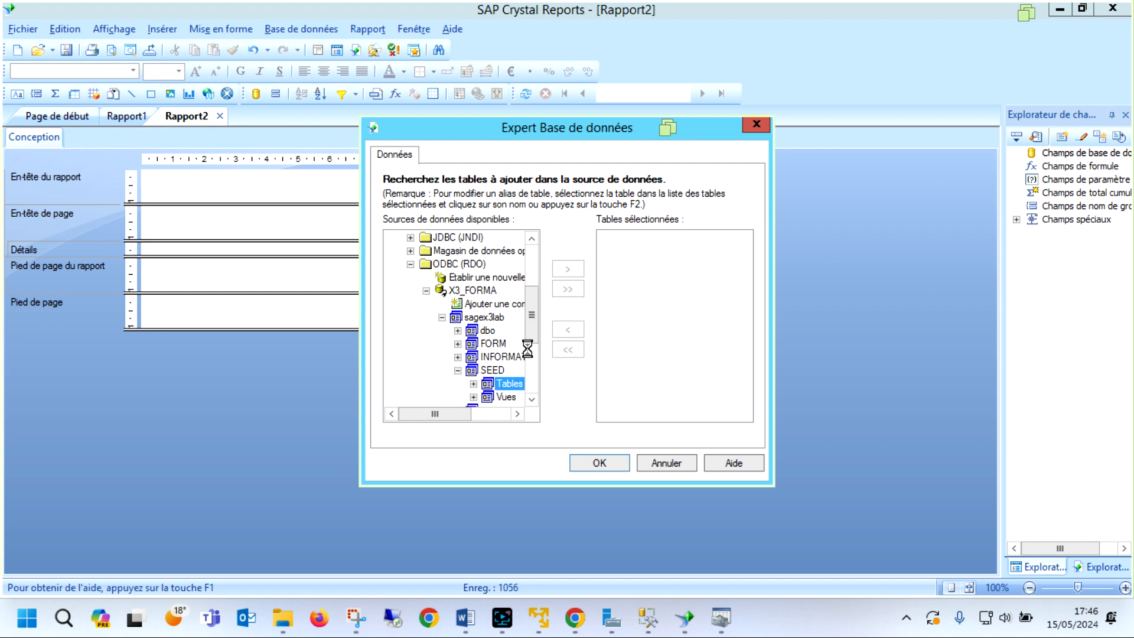
Step: Find the SORDER table in the SEED schema, add it to the report's selected tables and confirm
left_click(520, 330)
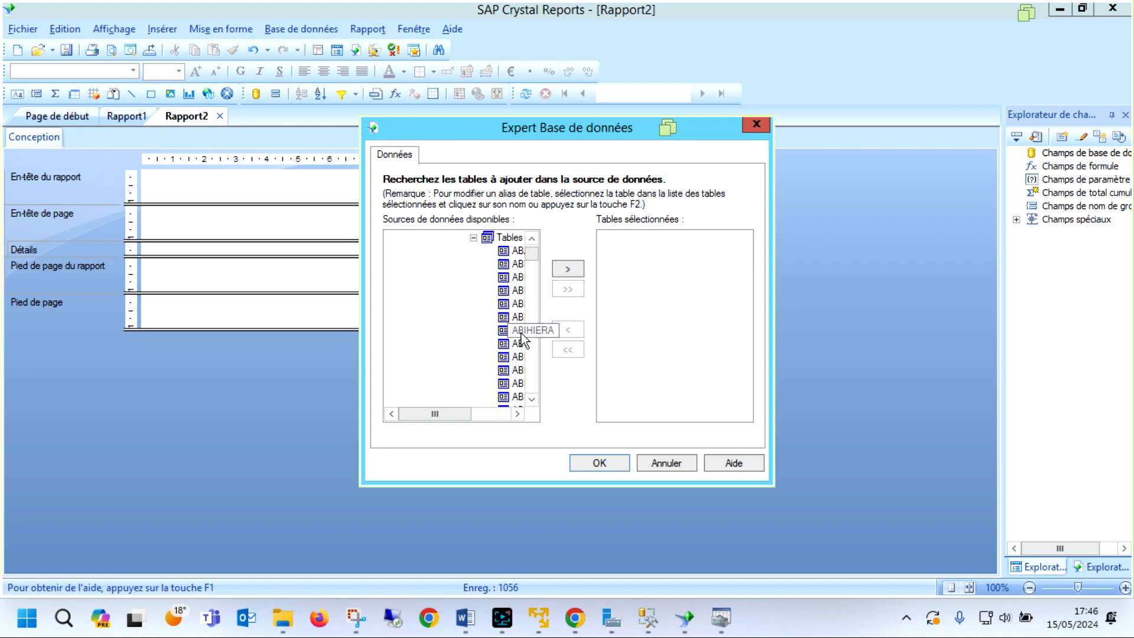
type("sor")
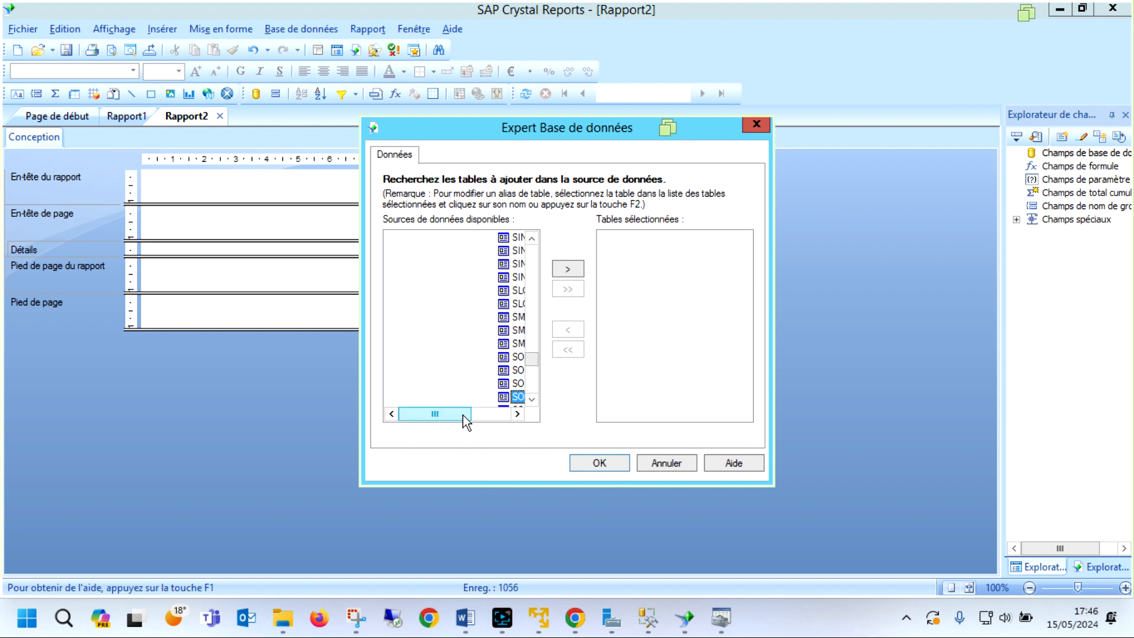
left_click_drag(466, 422, 514, 406)
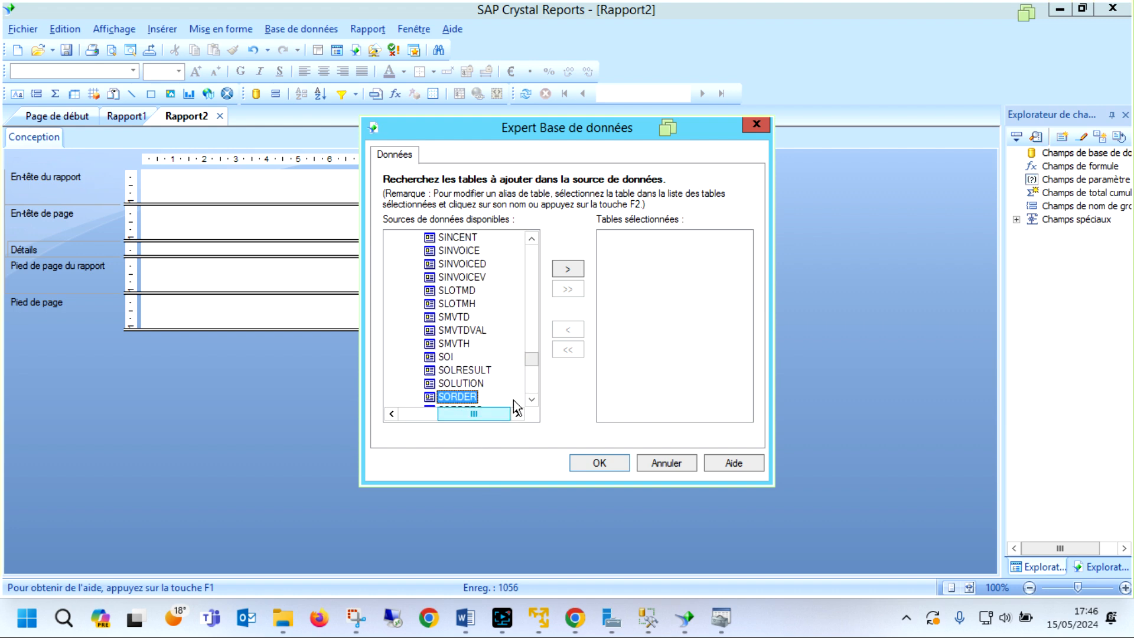
left_click(572, 265)
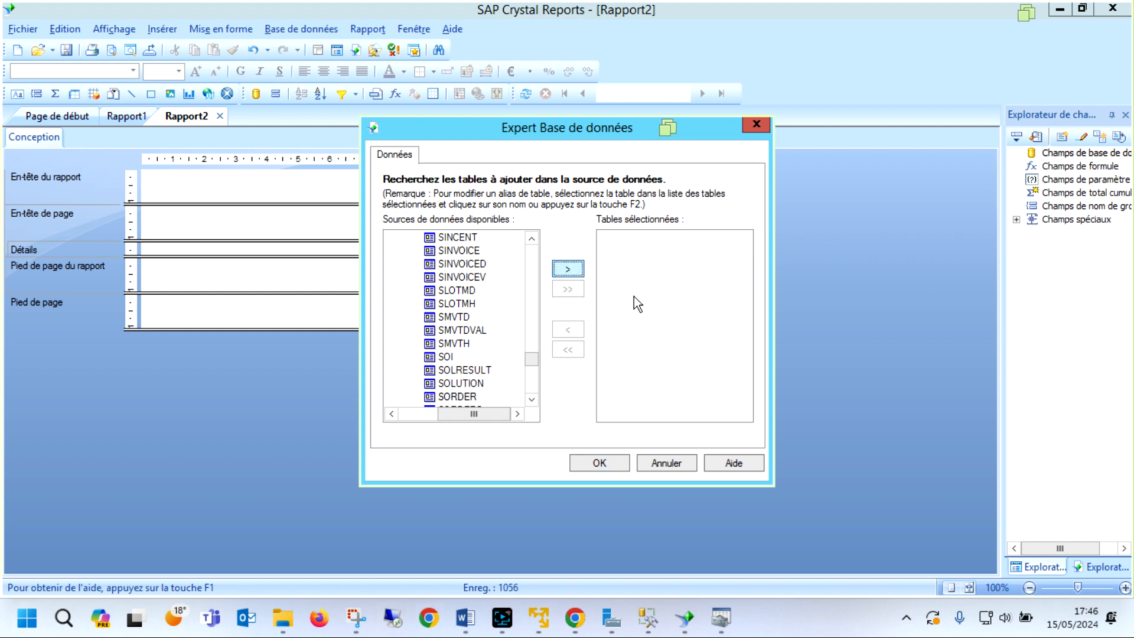
left_click(599, 463)
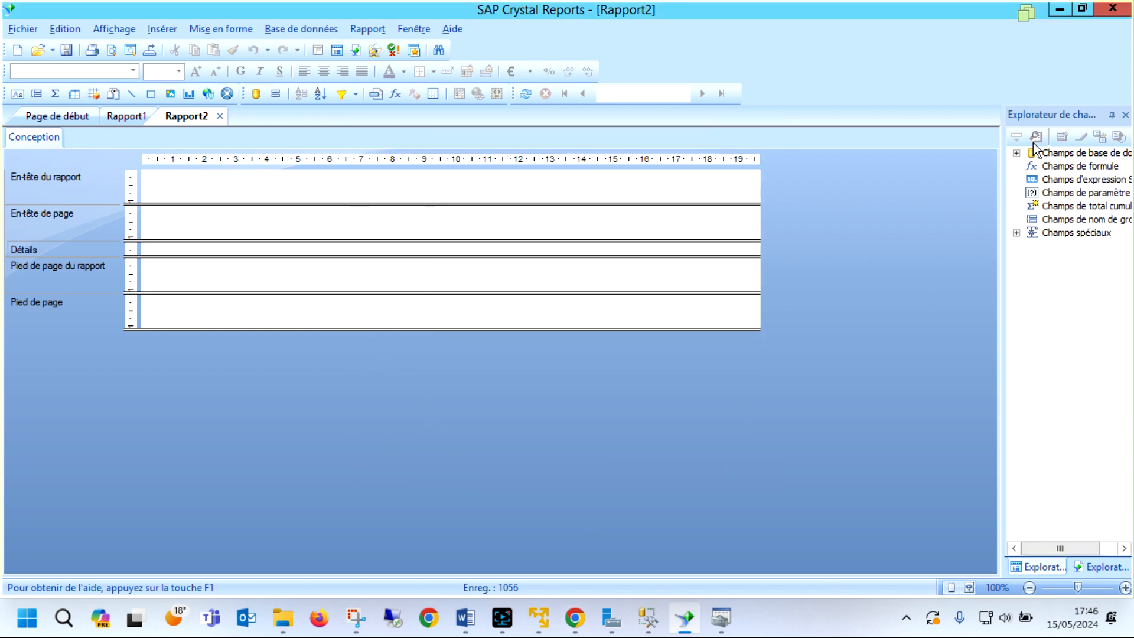
Step: Float the field explorer and place the SORDER fields SOHNUM_0 and SALFCY_0 side by side in the report's Details section
left_click_drag(1041, 112, 898, 151)
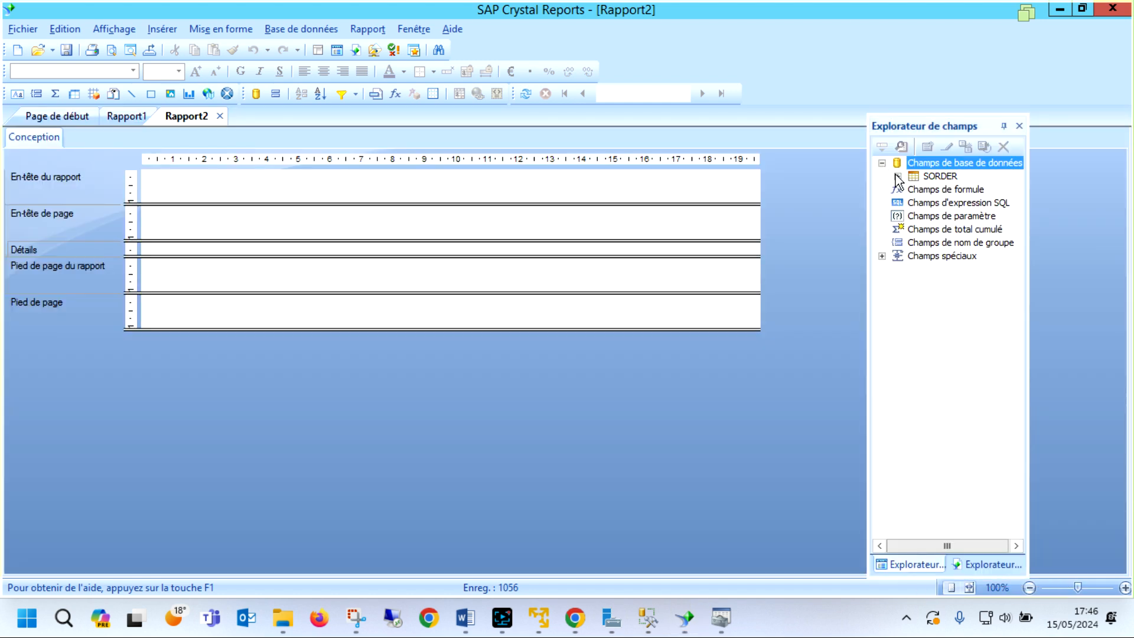
left_click(898, 176)
left_click_drag(960, 193, 304, 246)
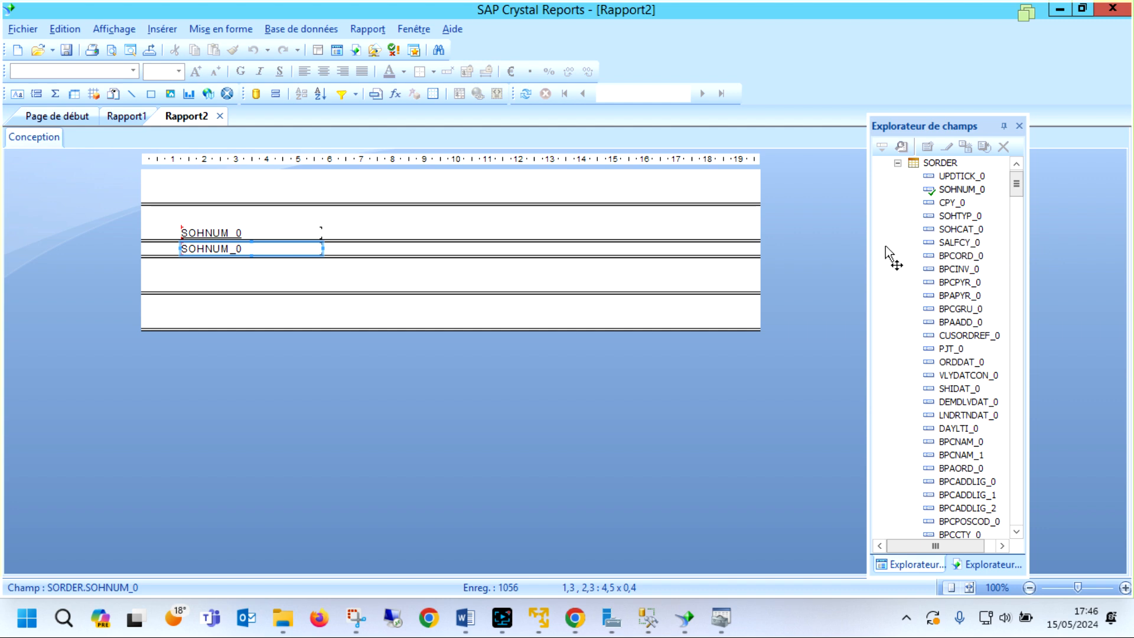
left_click_drag(378, 242, 381, 247)
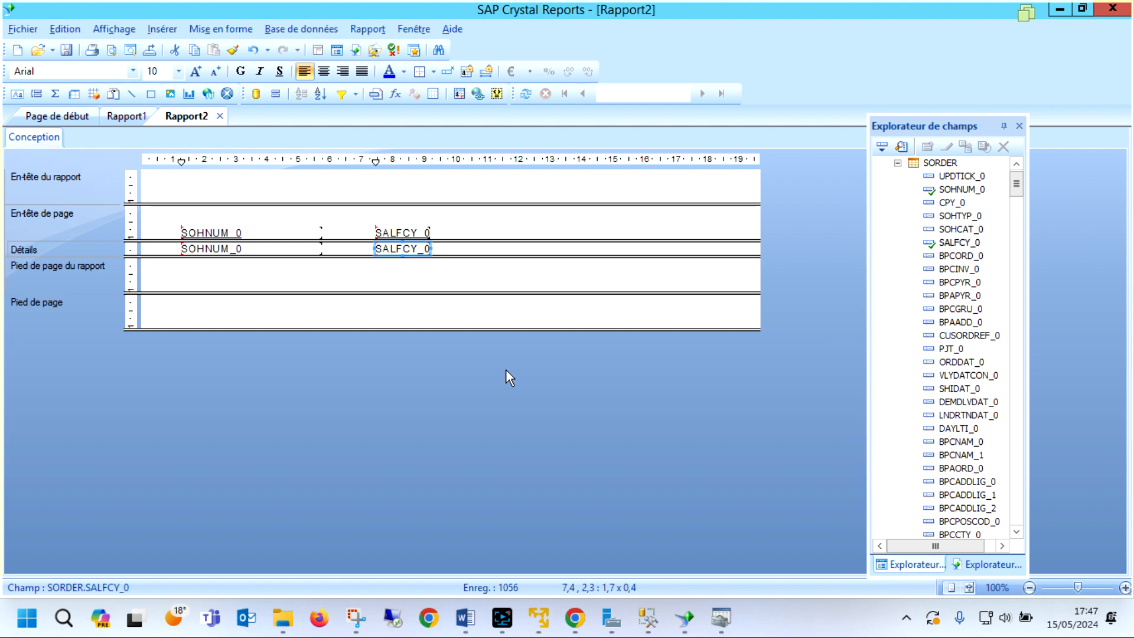
left_click(502, 617)
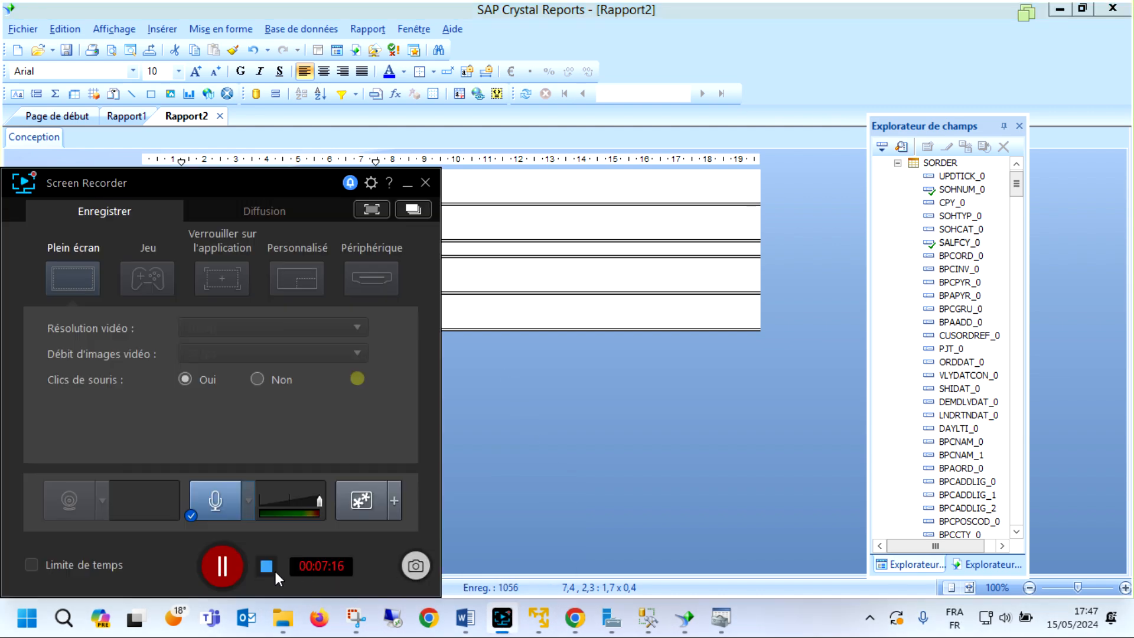